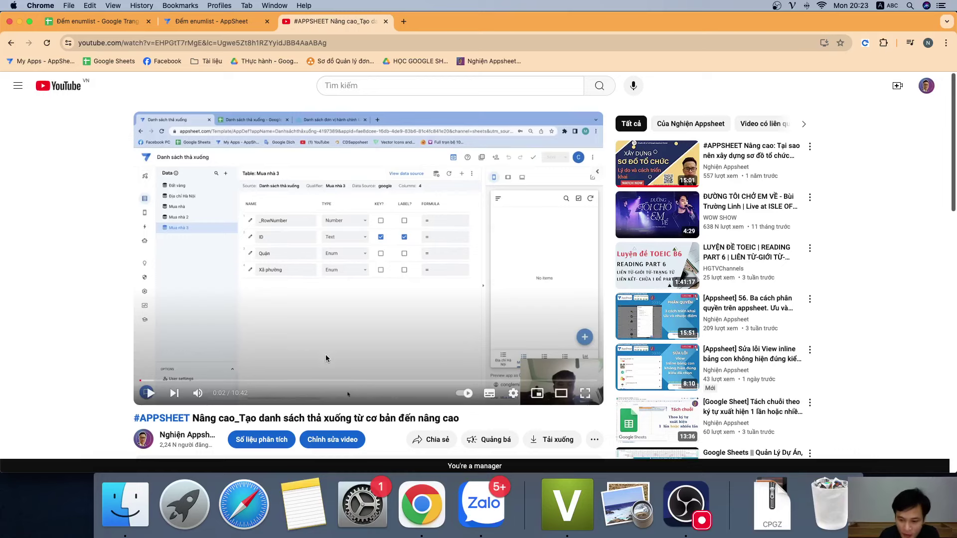
# Read the viewer's comment about counting enumlist choices, highlighting the comparison to counta.
pyautogui.scroll(-4, 326, 358)
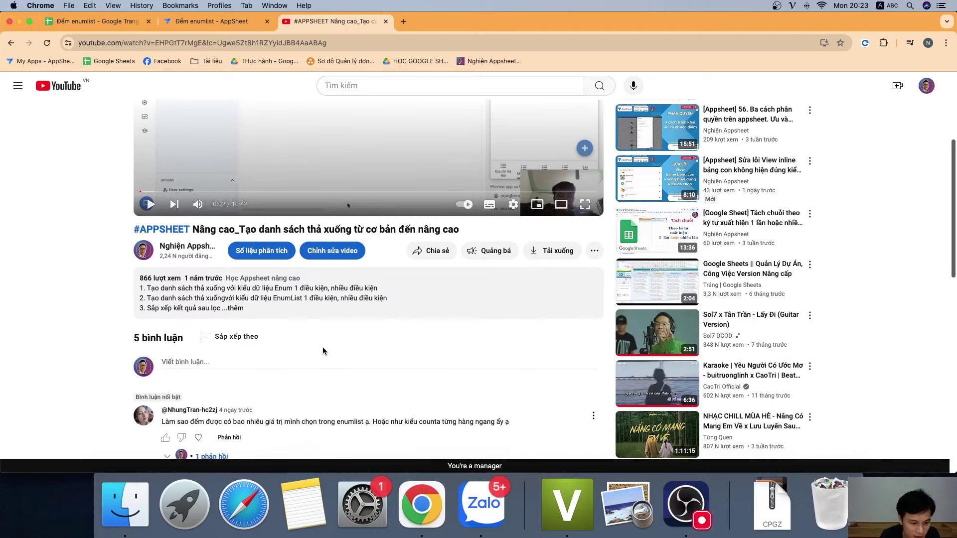
pyautogui.scroll(-2, 322, 348)
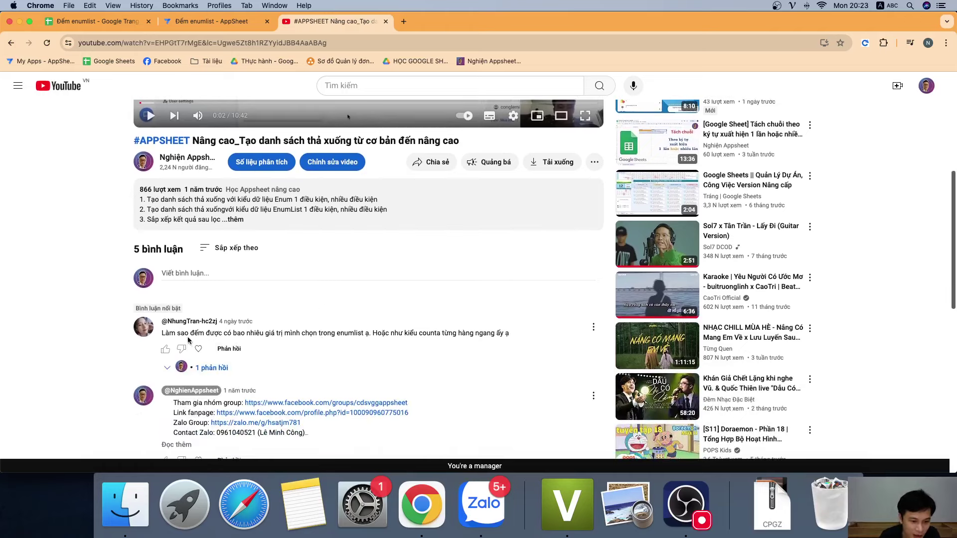
pyautogui.moveTo(199, 331); pyautogui.dragTo(344, 334)
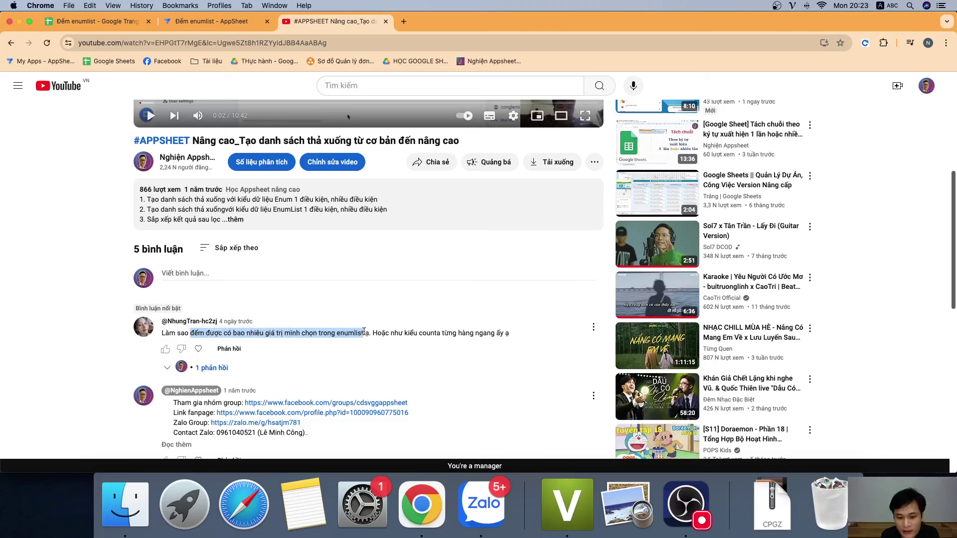
pyautogui.click(368, 335)
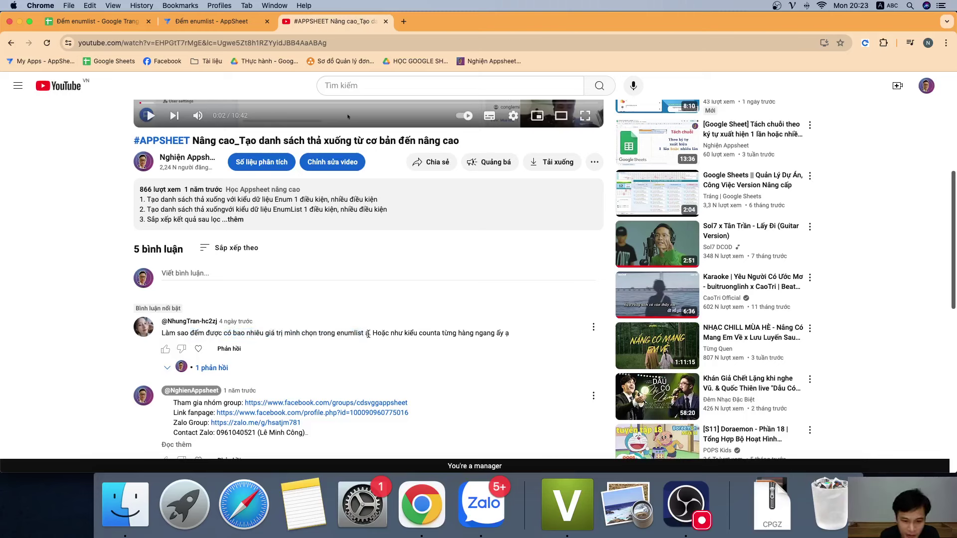
pyautogui.moveTo(368, 334); pyautogui.dragTo(296, 335)
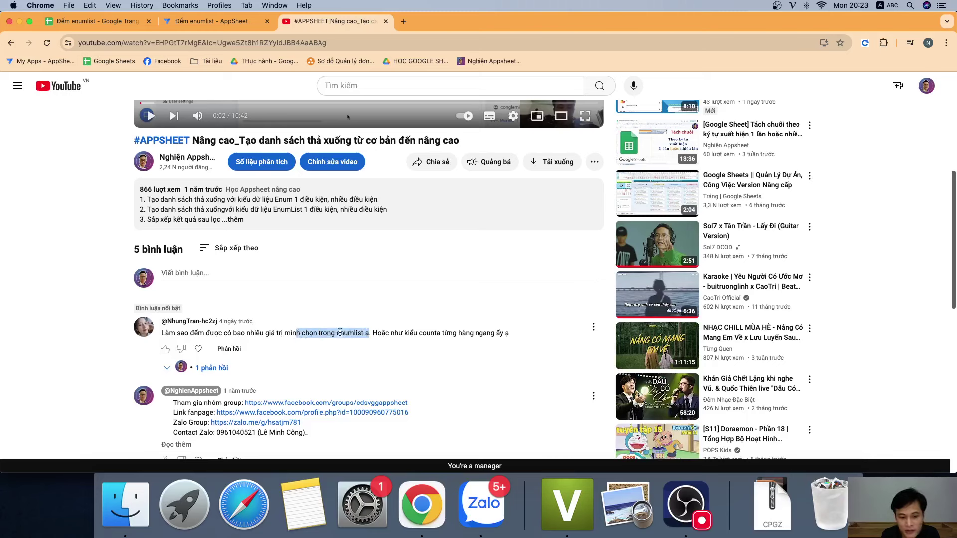
pyautogui.click(309, 341)
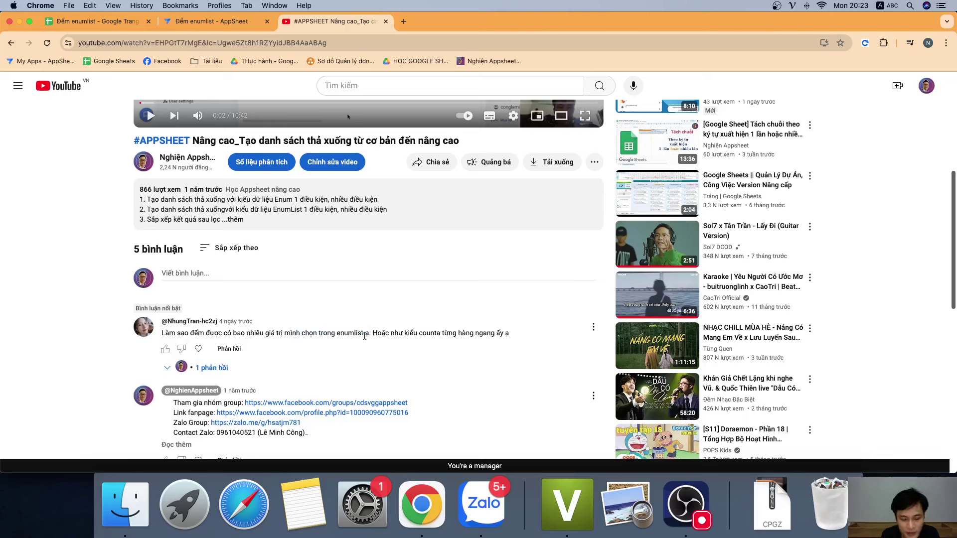
pyautogui.moveTo(377, 334); pyautogui.dragTo(420, 334)
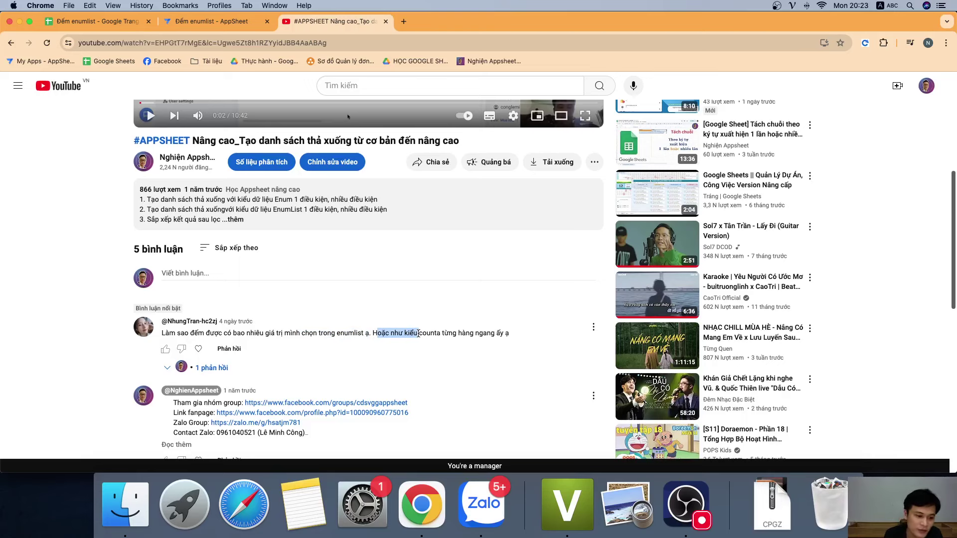
# Look over the Đếm enumlist spreadsheet's sample row and the Nhân viên values in column B.
pyautogui.click(111, 22)
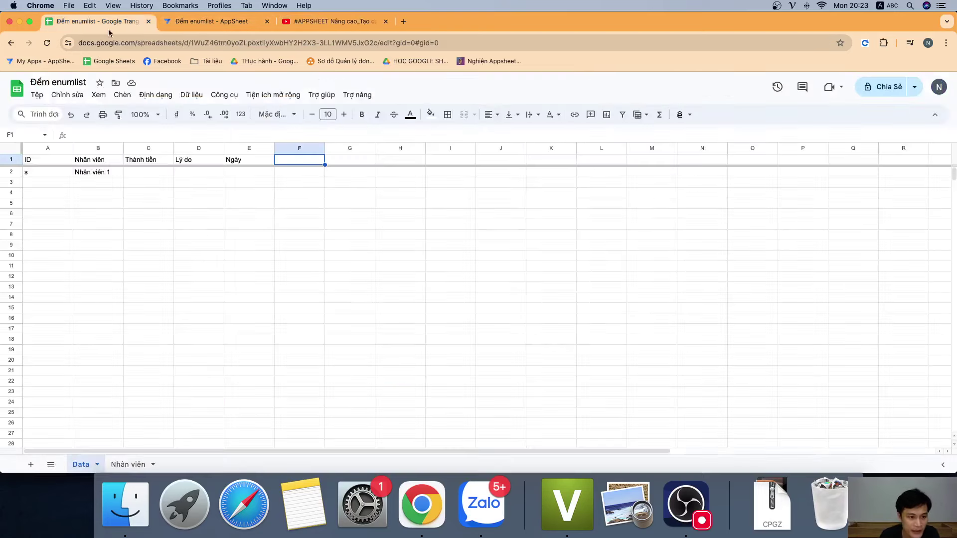
pyautogui.click(125, 203)
pyautogui.click(43, 174)
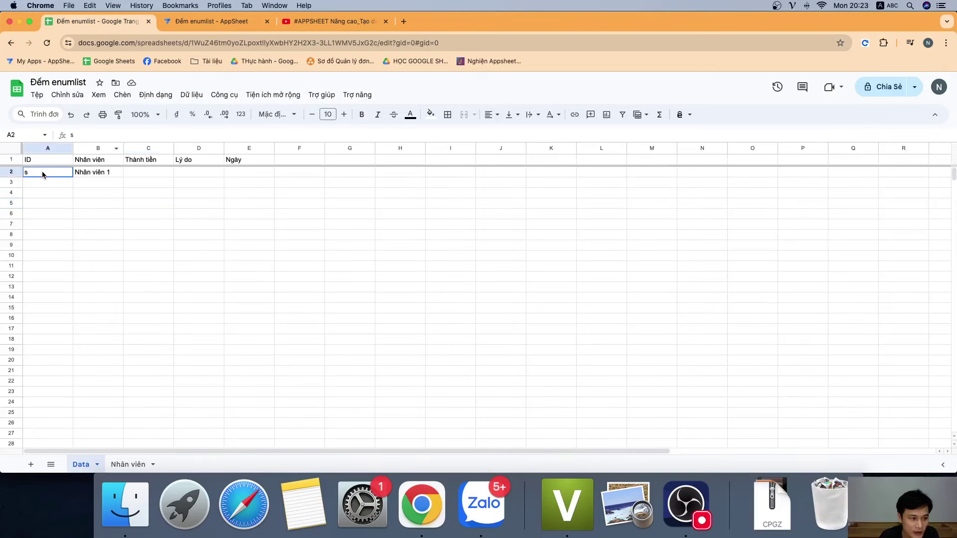
pyautogui.moveTo(100, 173); pyautogui.dragTo(94, 228)
# Make the Data table's Nhân viên column an EnumList with base type Ref to the Nhân viên table.
pyautogui.click(212, 21)
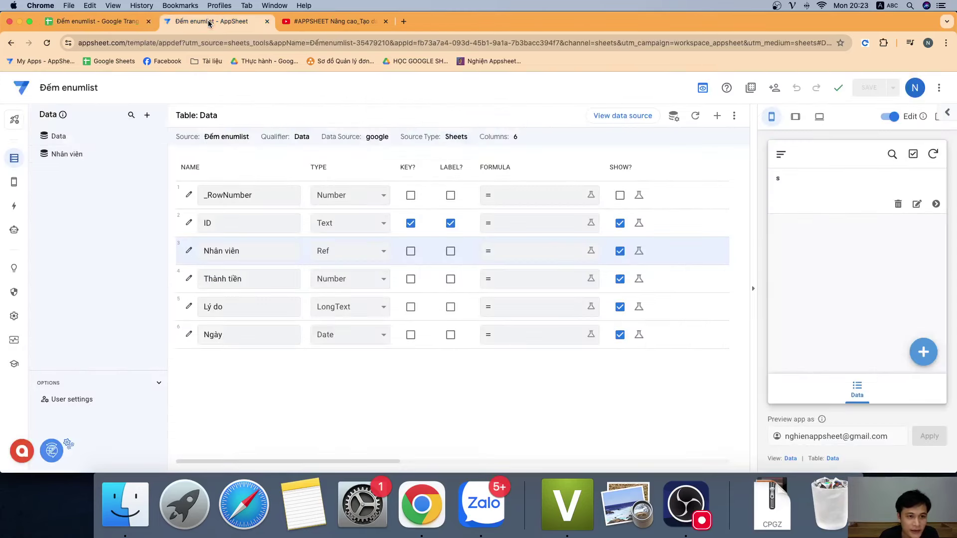
pyautogui.click(71, 158)
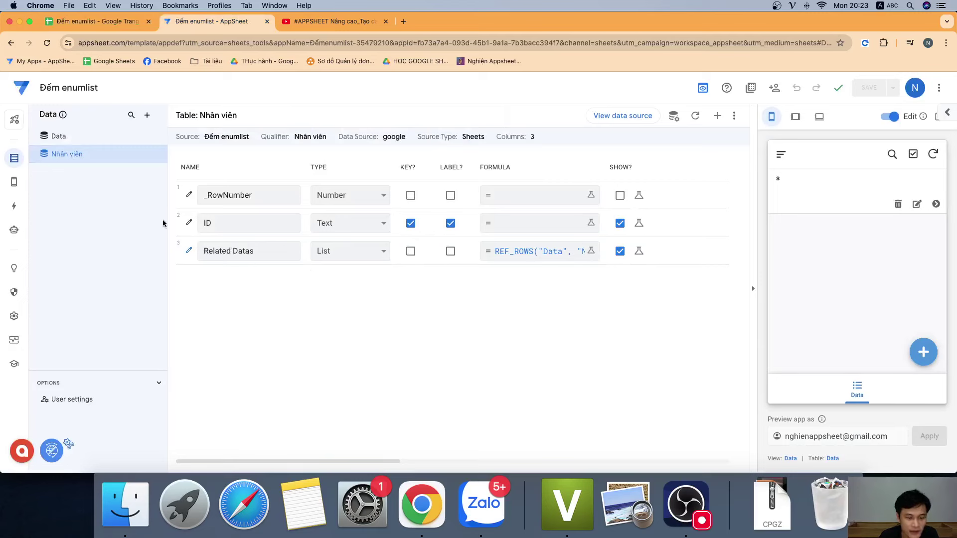
pyautogui.click(59, 136)
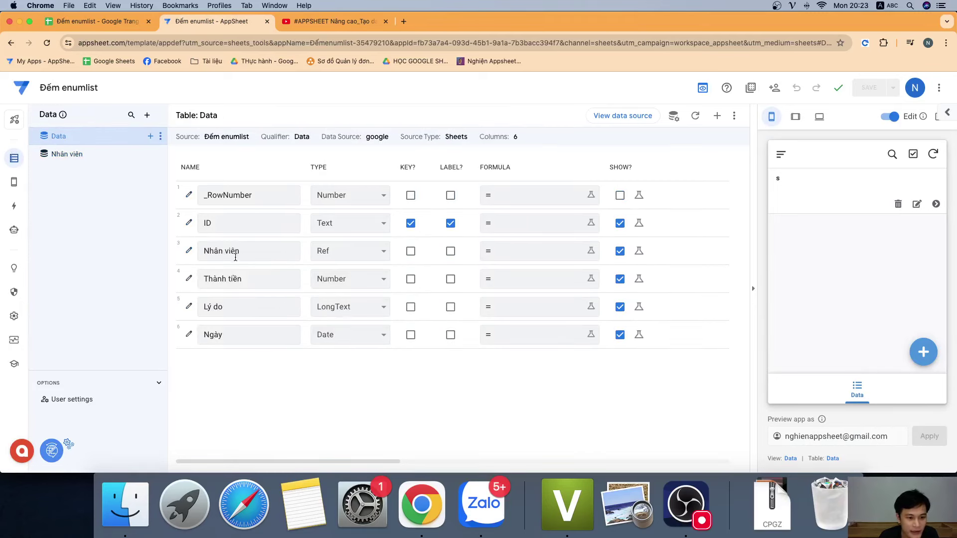
pyautogui.click(349, 250)
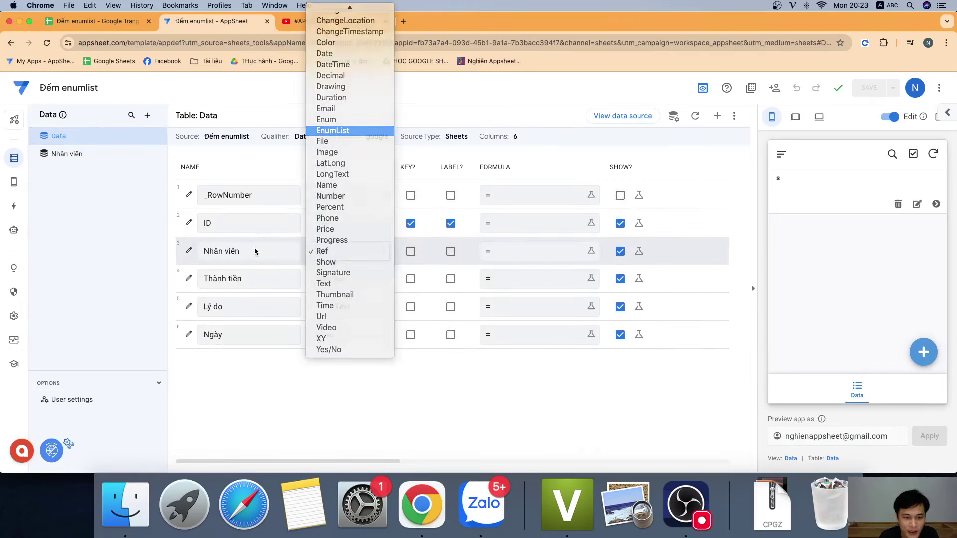
pyautogui.click(333, 130)
pyautogui.click(188, 250)
pyautogui.click(497, 284)
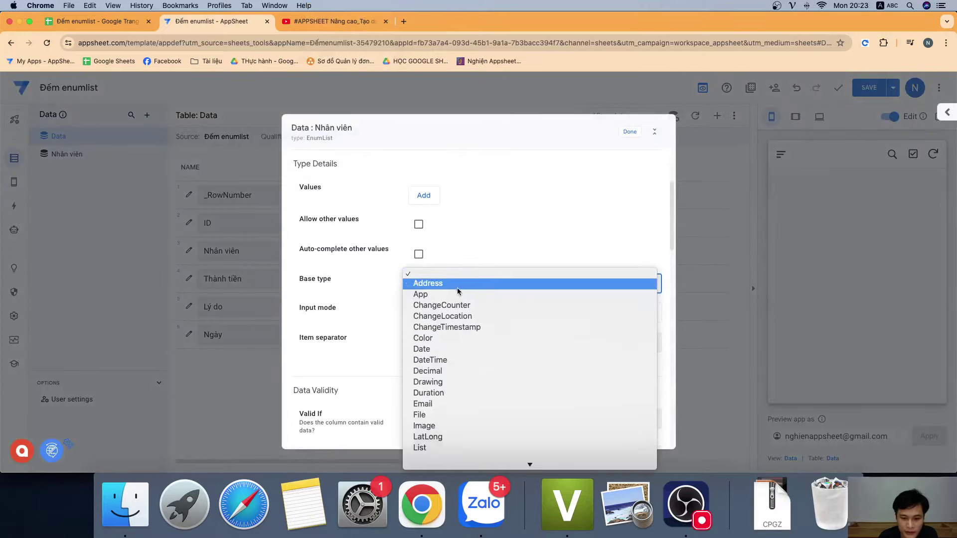
pyautogui.click(429, 364)
pyautogui.click(444, 277)
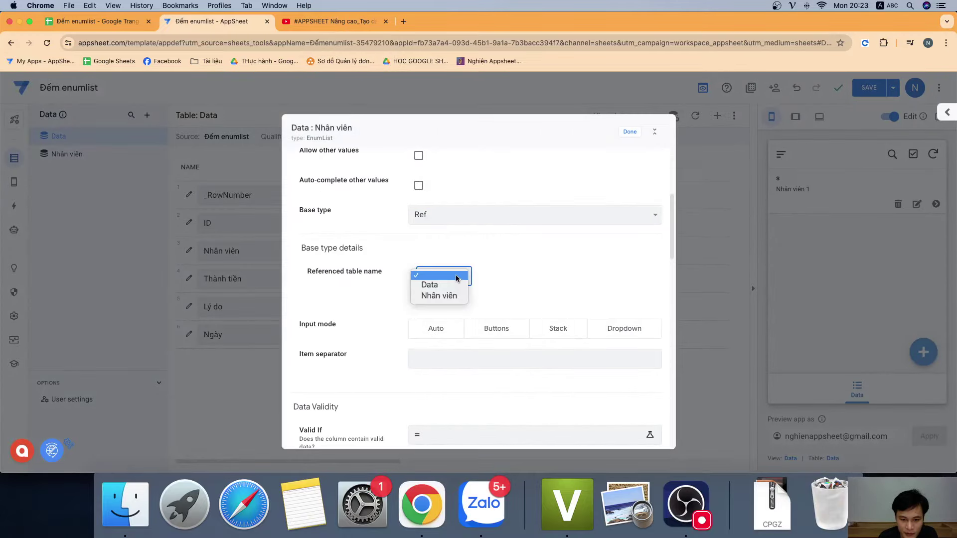
pyautogui.click(450, 296)
# Set Nhân viên's Valid If to SELECT(Nhân viên[ID],TRUE) and apply the column changes.
pyautogui.scroll(-3, 434, 304)
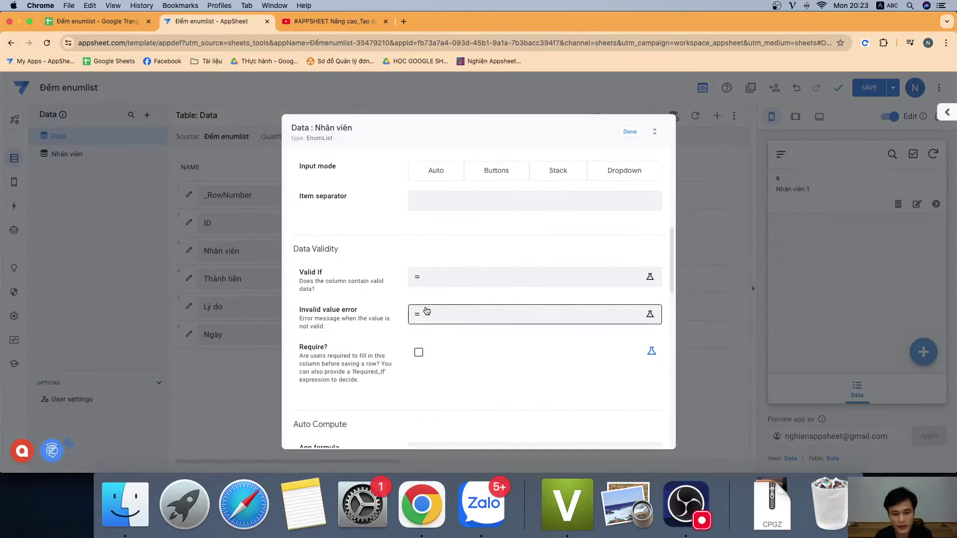
pyautogui.click(441, 276)
pyautogui.write('SELECT(Nhâ')
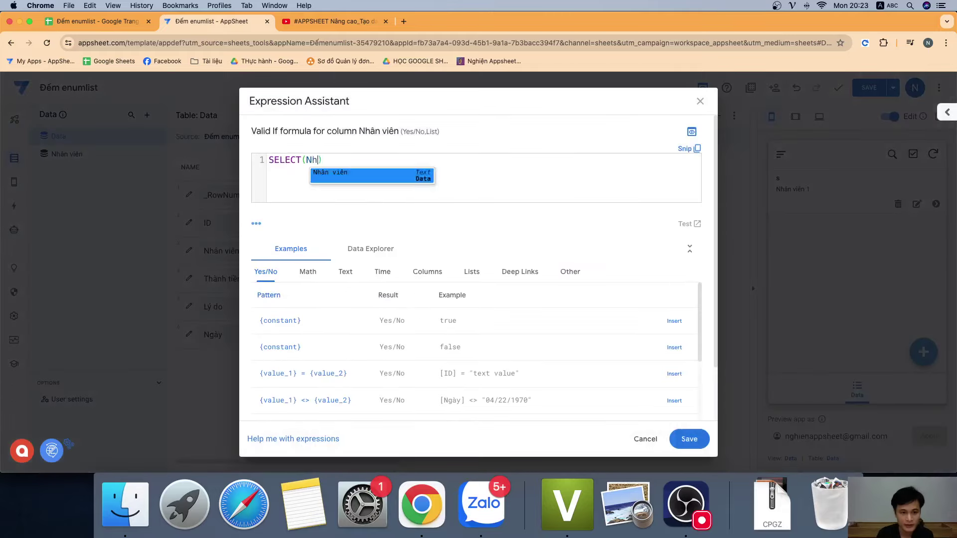
pyautogui.write('n viên[ID')
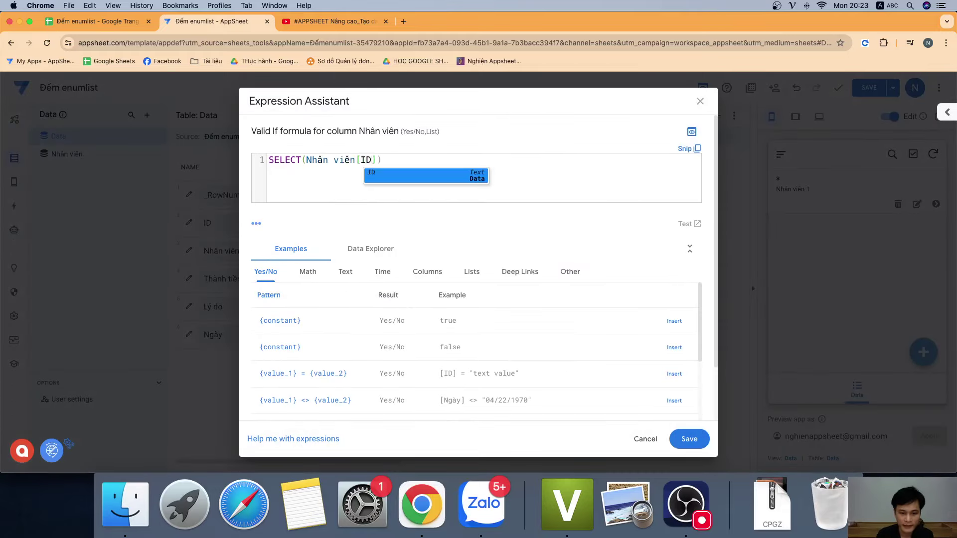
pyautogui.write(']')
pyautogui.press('BackSpace')
pyautogui.press('BackSpace')
pyautogui.write('R')
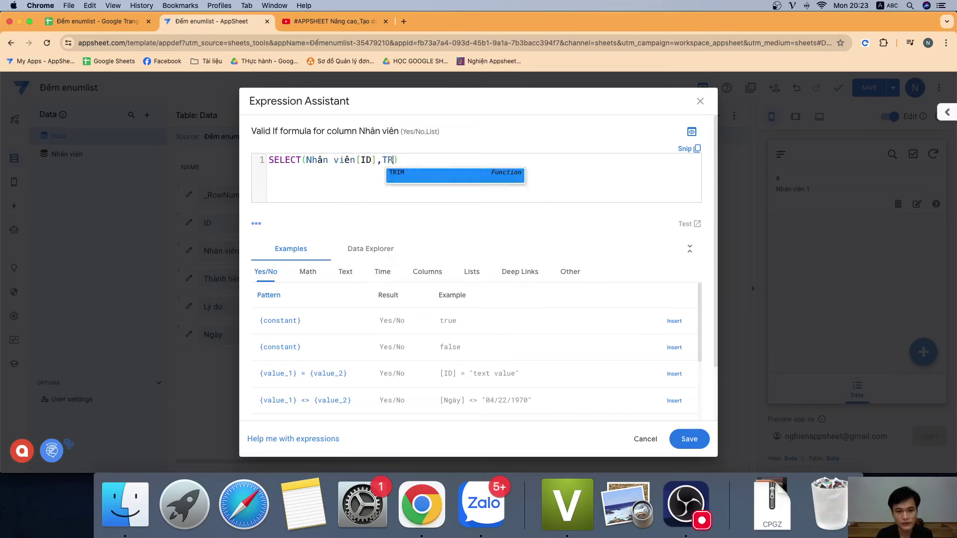
pyautogui.write('UE')
pyautogui.click(688, 441)
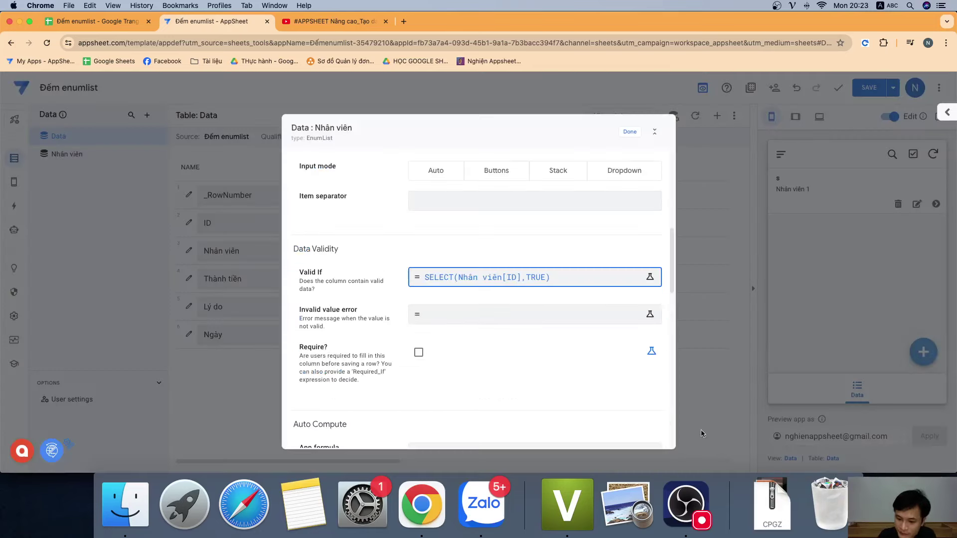
pyautogui.click(630, 132)
pyautogui.click(868, 87)
# Check the employee ID column on the Nhân viên sheet in Google Sheets.
pyautogui.click(64, 24)
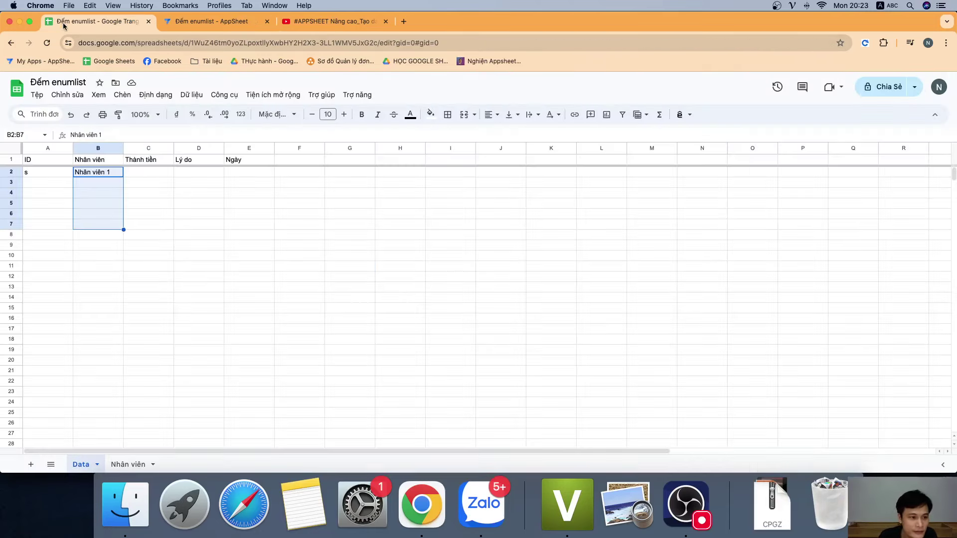
pyautogui.click(131, 464)
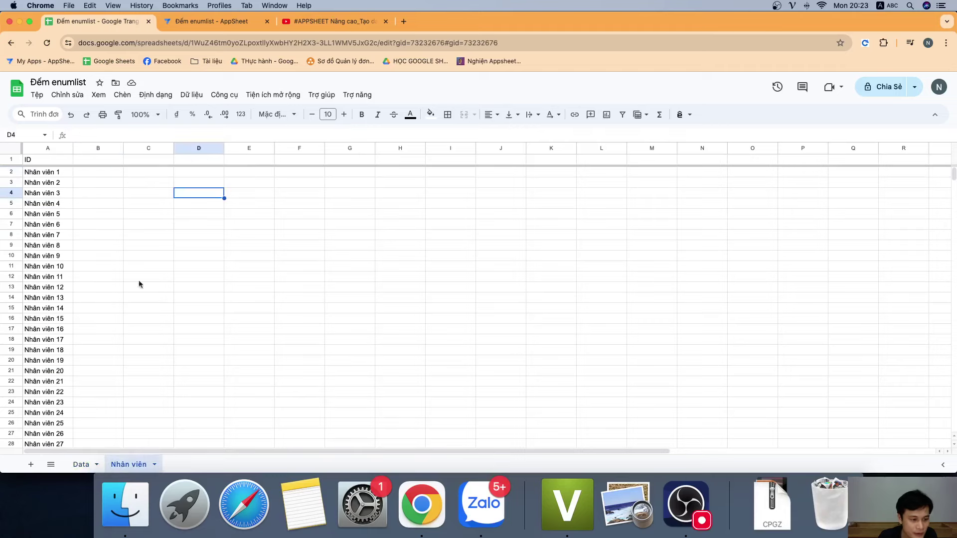
pyautogui.click(46, 160)
pyautogui.click(189, 21)
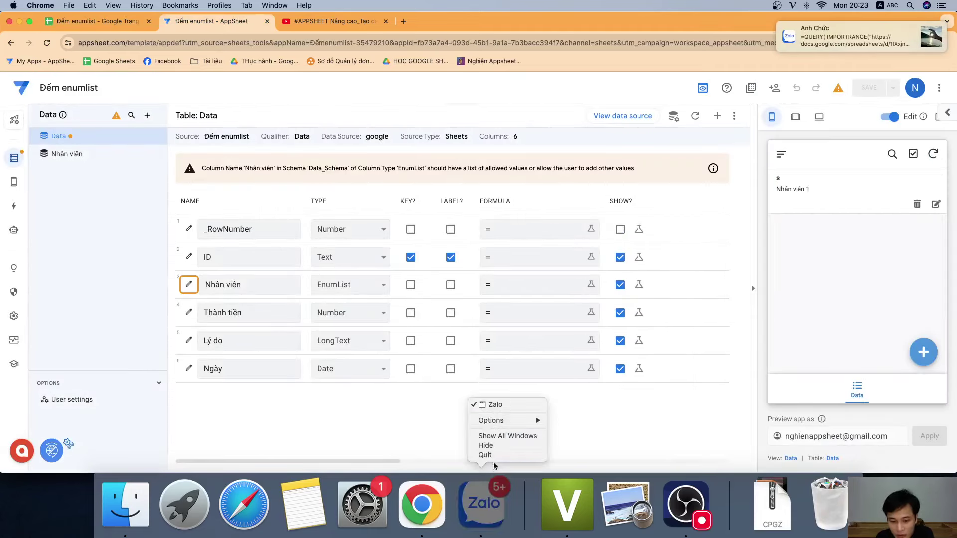
# In the preview form, tick Nhân viên 1, 3, 5, 7, 9 and 30 for the record.
pyautogui.click(922, 352)
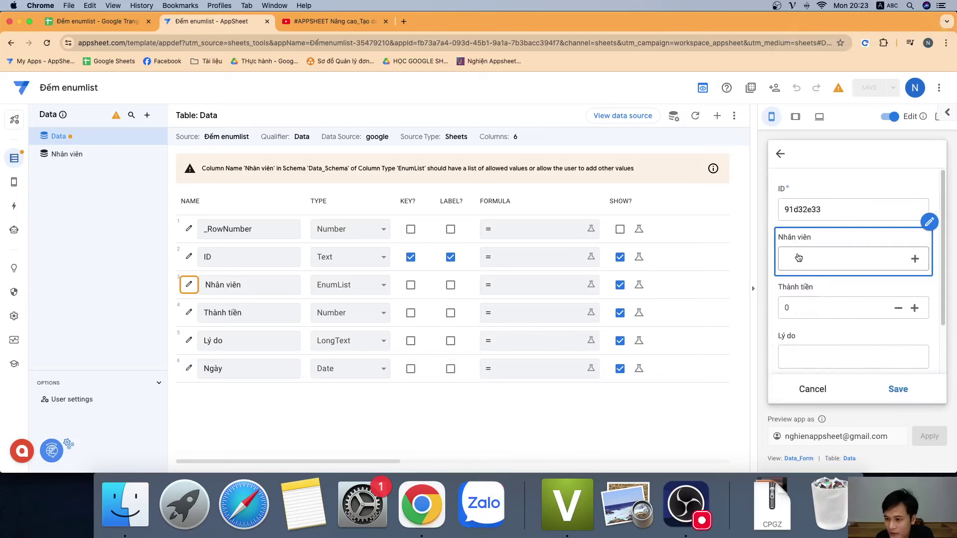
pyautogui.click(809, 263)
pyautogui.click(817, 207)
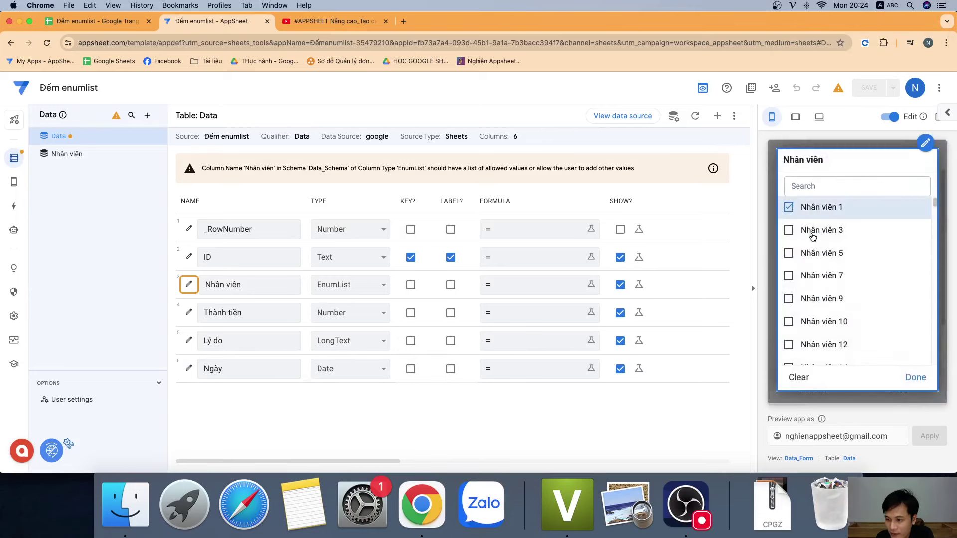
pyautogui.click(818, 230)
pyautogui.click(817, 252)
pyautogui.click(818, 276)
pyautogui.click(817, 299)
pyautogui.scroll(-2, 814, 334)
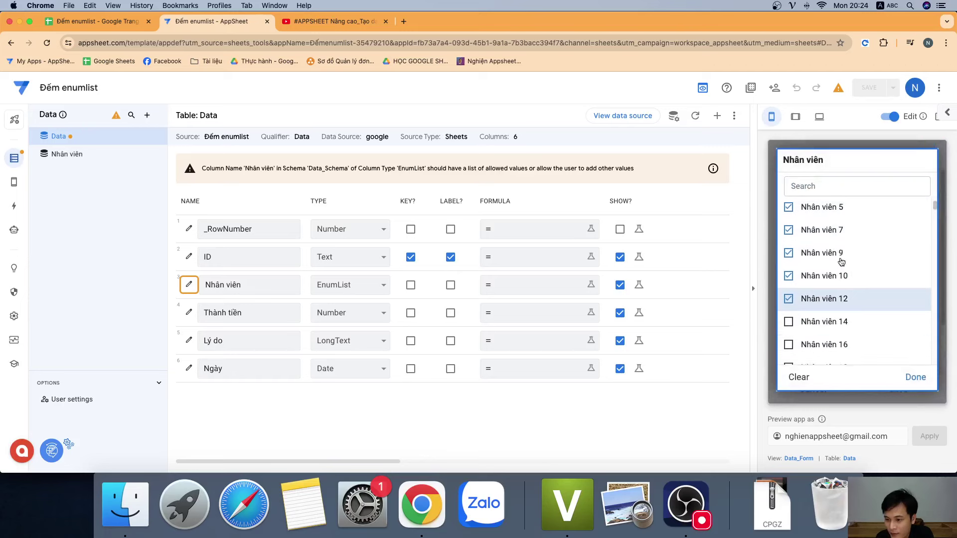
pyautogui.scroll(-1, 817, 329)
pyautogui.scroll(-5, 823, 319)
pyautogui.click(825, 309)
pyautogui.click(915, 377)
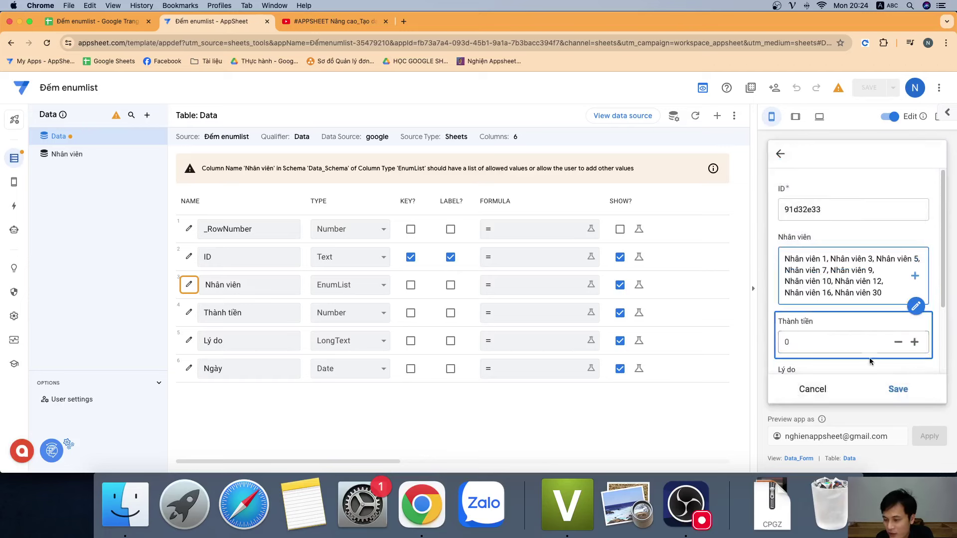
# Save the record, view record 91d32e33's details, and return to the Đếm enumlist spreadsheet.
pyautogui.click(897, 388)
pyautogui.click(829, 250)
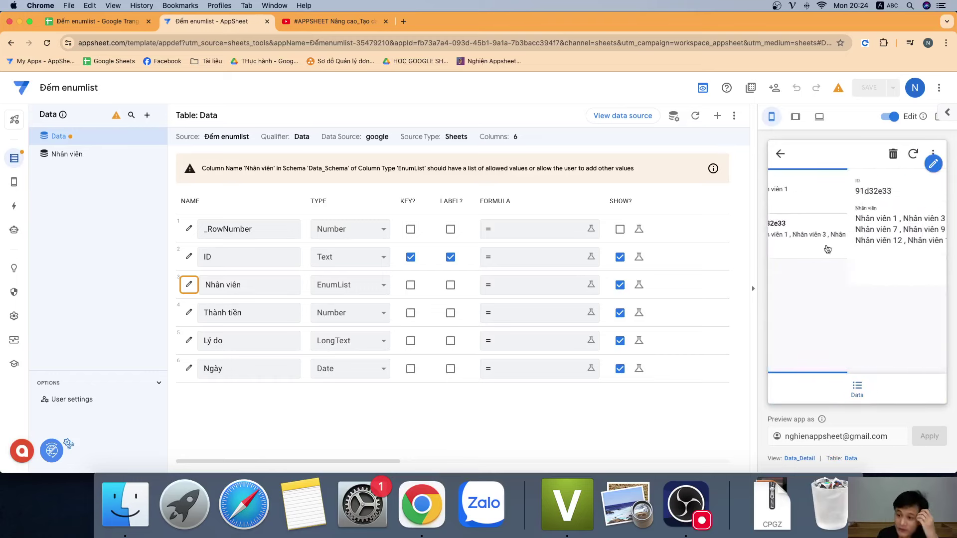
pyautogui.click(131, 28)
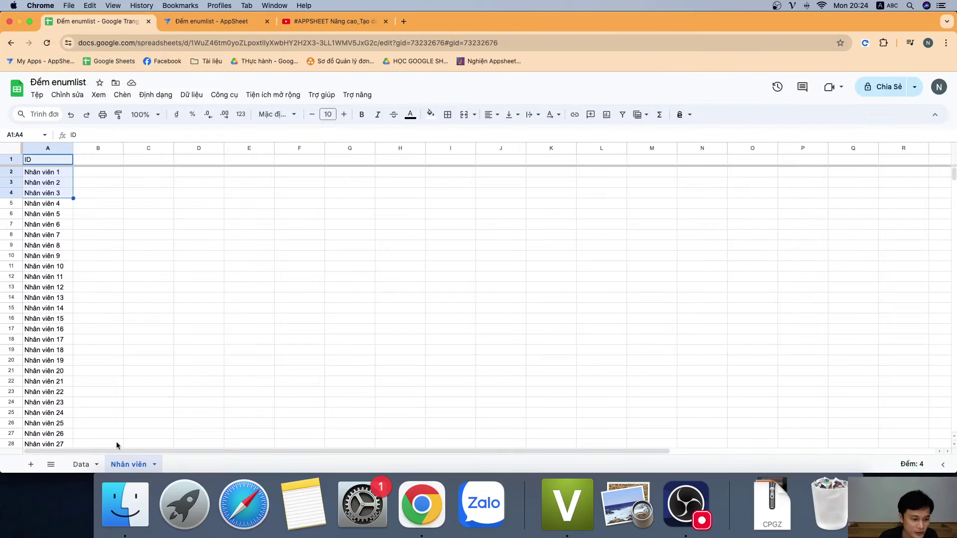
# On the Data sheet, inspect column B's options and the Nhân viên list in B3.
pyautogui.click(81, 464)
pyautogui.click(148, 256)
pyautogui.click(98, 148)
pyautogui.rightClick(98, 148)
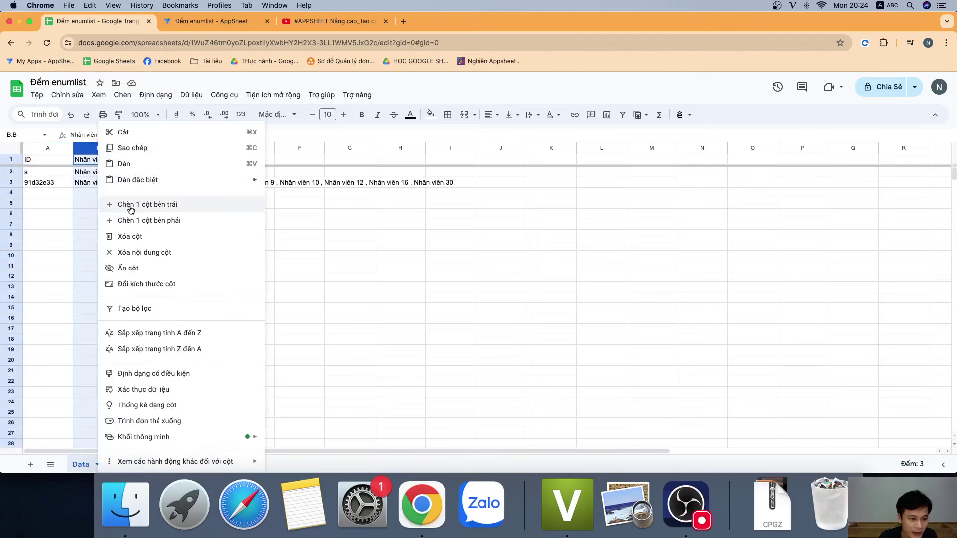
pyautogui.click(344, 276)
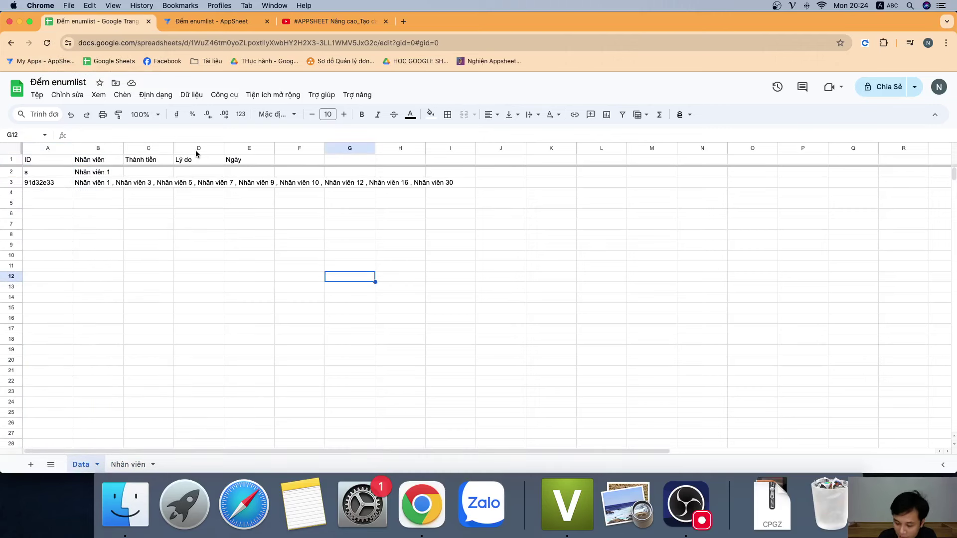
pyautogui.click(99, 204)
pyautogui.click(96, 181)
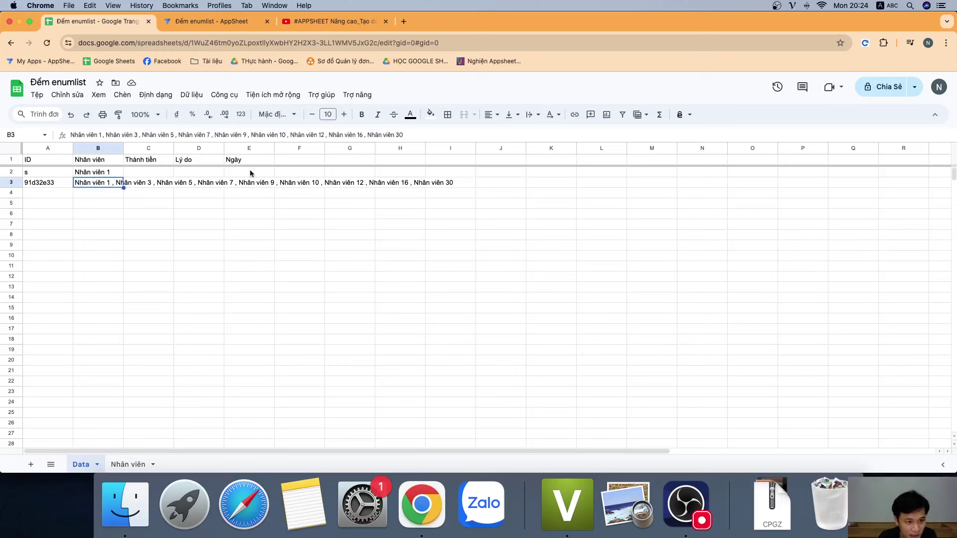
# Insert an empty column left of Nhân viên and give it the header Đếm in B1.
pyautogui.click(98, 148)
pyautogui.rightClick(98, 148)
pyautogui.click(150, 203)
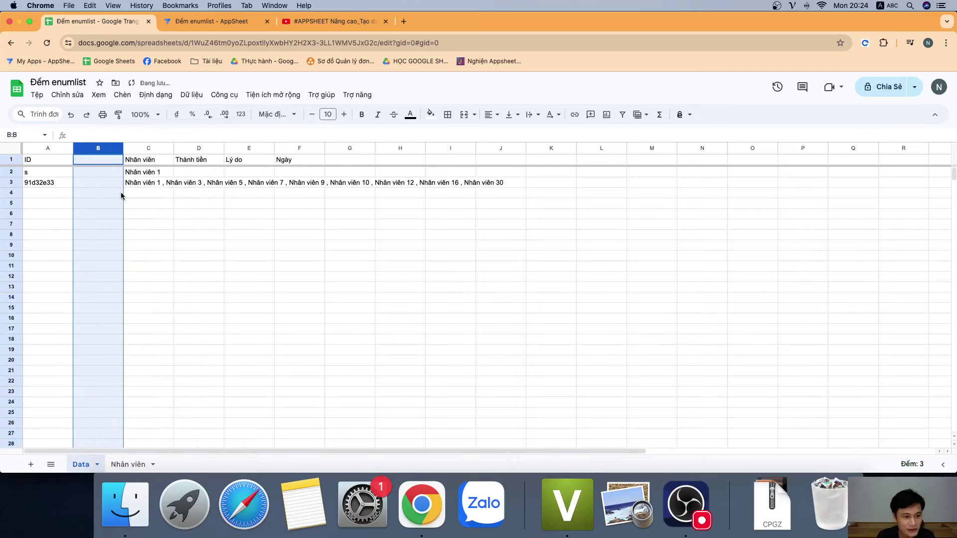
pyautogui.click(100, 160)
pyautogui.write('Đếm')
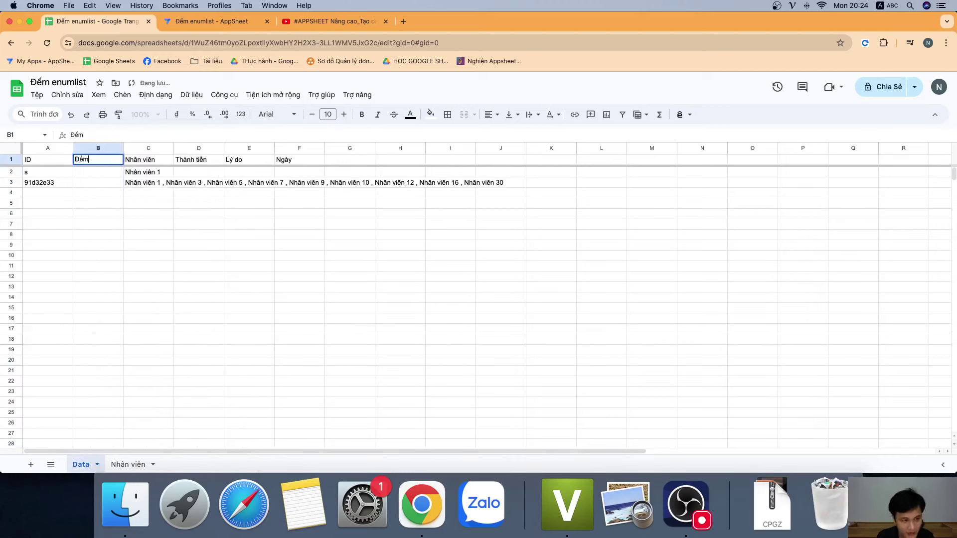
pyautogui.press('Return')
pyautogui.moveTo(133, 184); pyautogui.dragTo(150, 234)
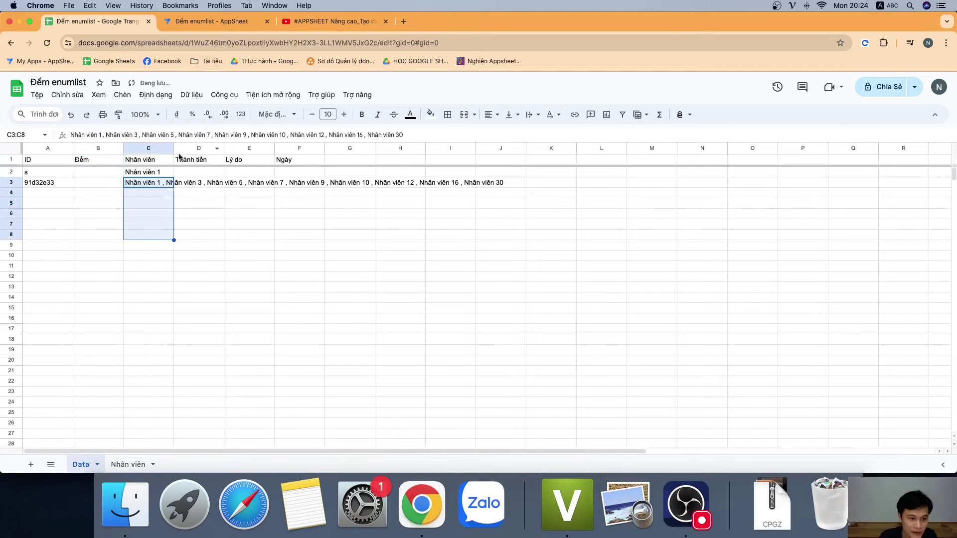
pyautogui.click(89, 174)
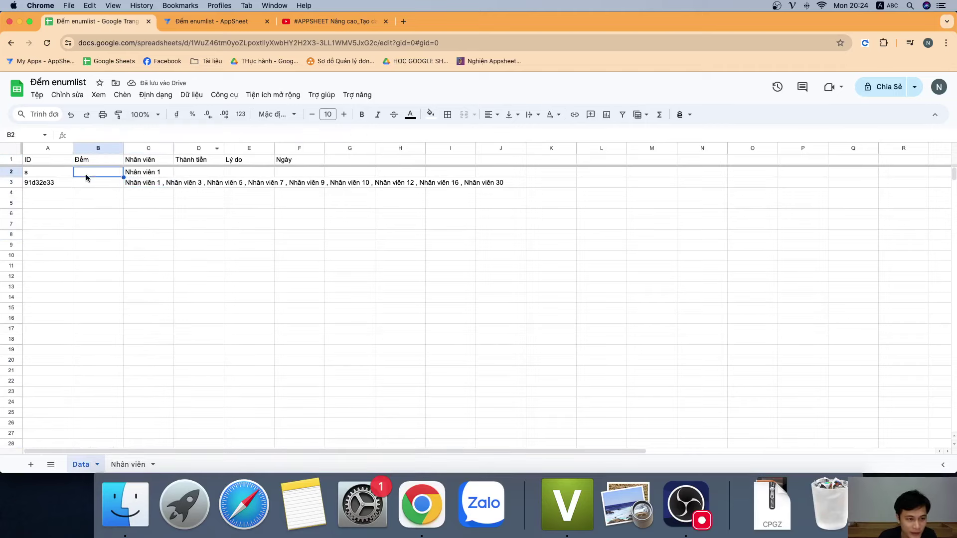
pyautogui.click(202, 22)
# Regenerate the Data table's structure and set the new Đếm column's type to Number.
pyautogui.click(695, 117)
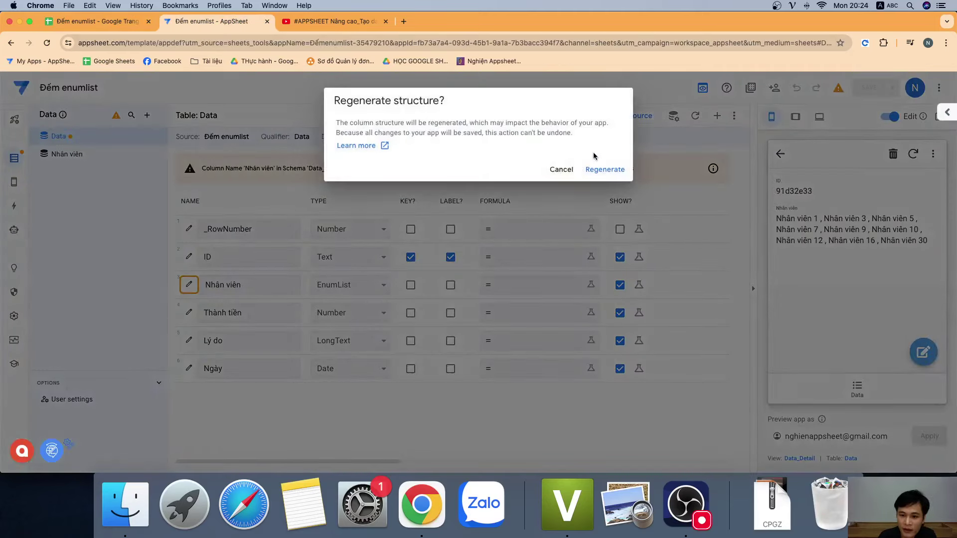
pyautogui.click(605, 170)
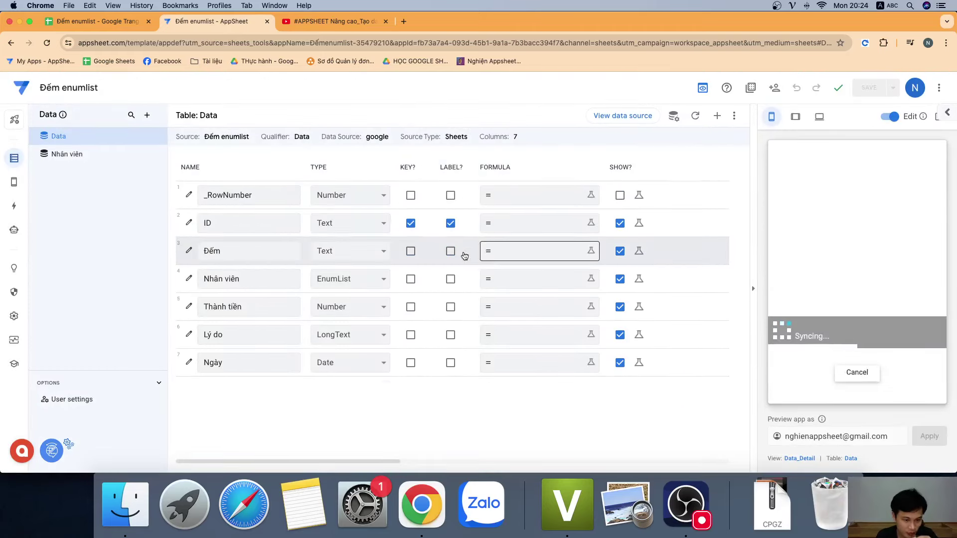
pyautogui.click(342, 254)
pyautogui.click(331, 162)
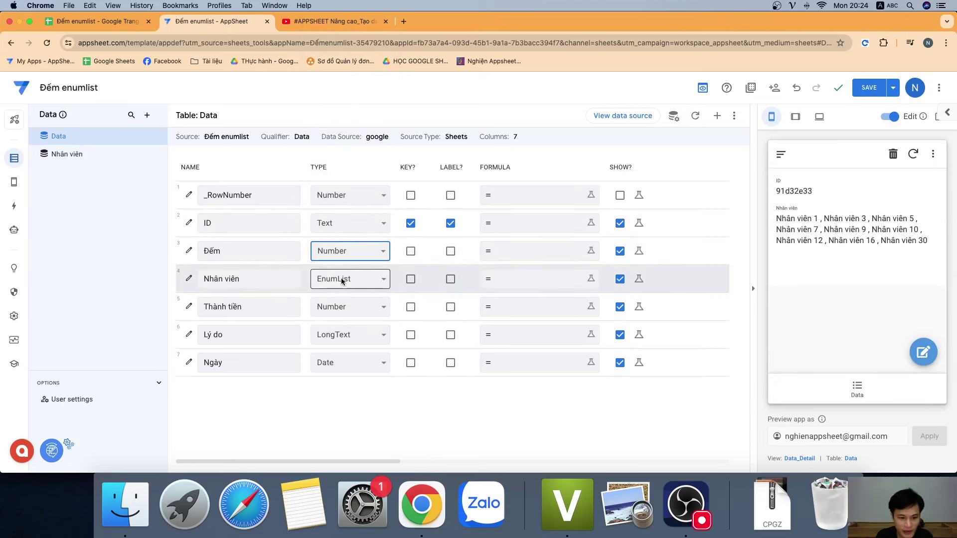
# Give Đếm the formula COUNT([_THISROW].[Nhân viên]) and save it.
pyautogui.click(519, 251)
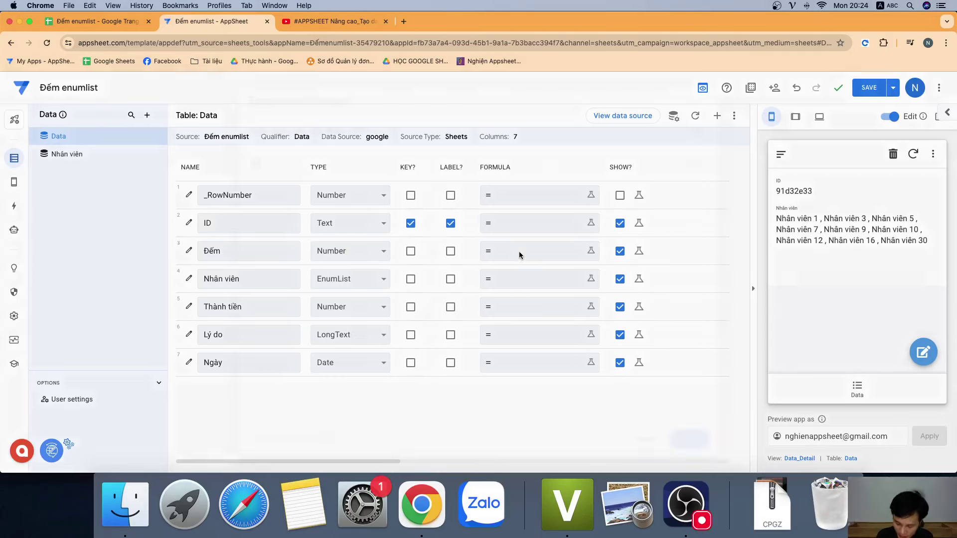
pyautogui.write('COUNT')
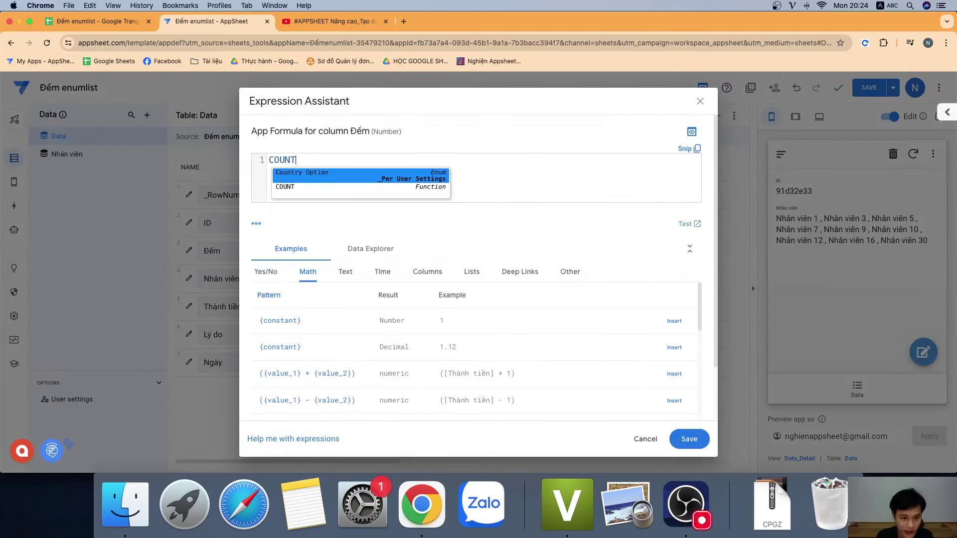
pyautogui.write('([_T')
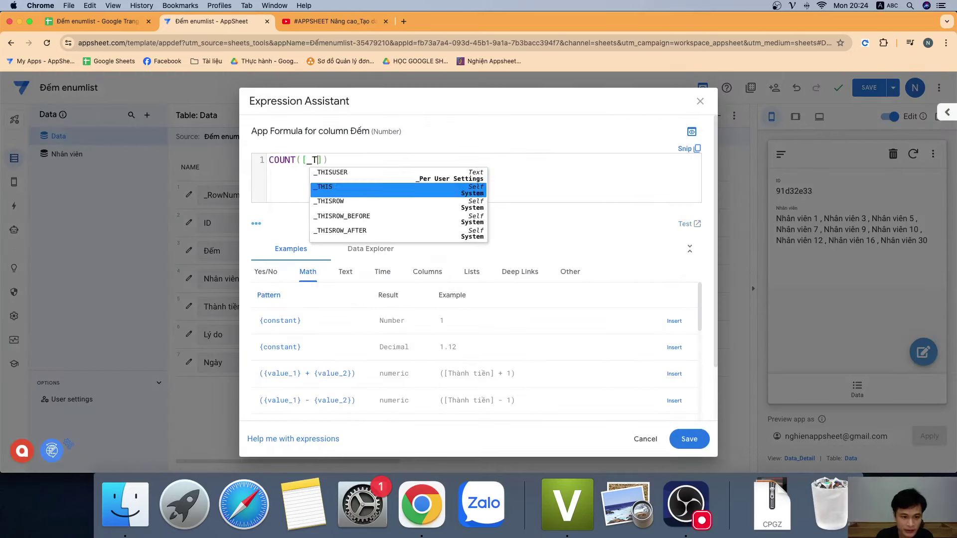
pyautogui.press('Return')
pyautogui.write('.[Nhân viên')
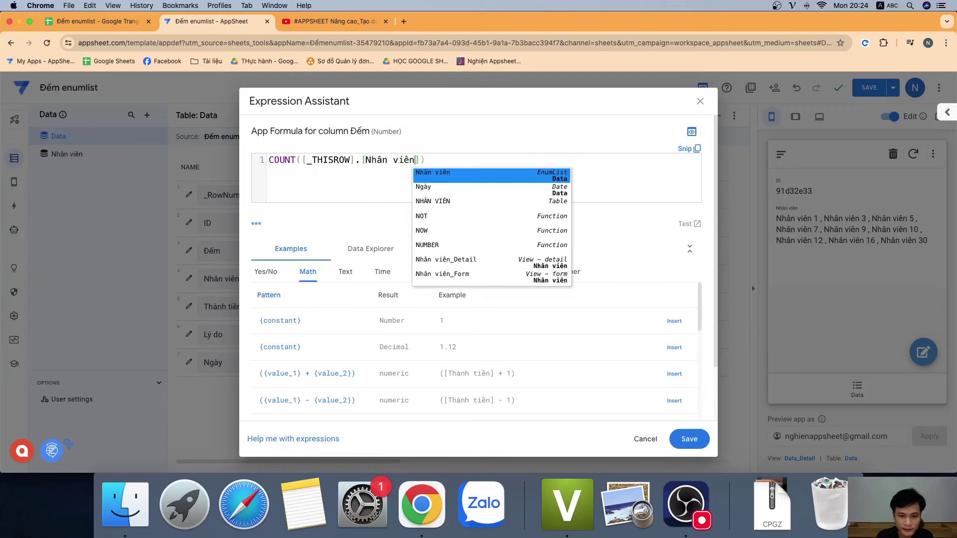
pyautogui.click(426, 159)
pyautogui.click(686, 438)
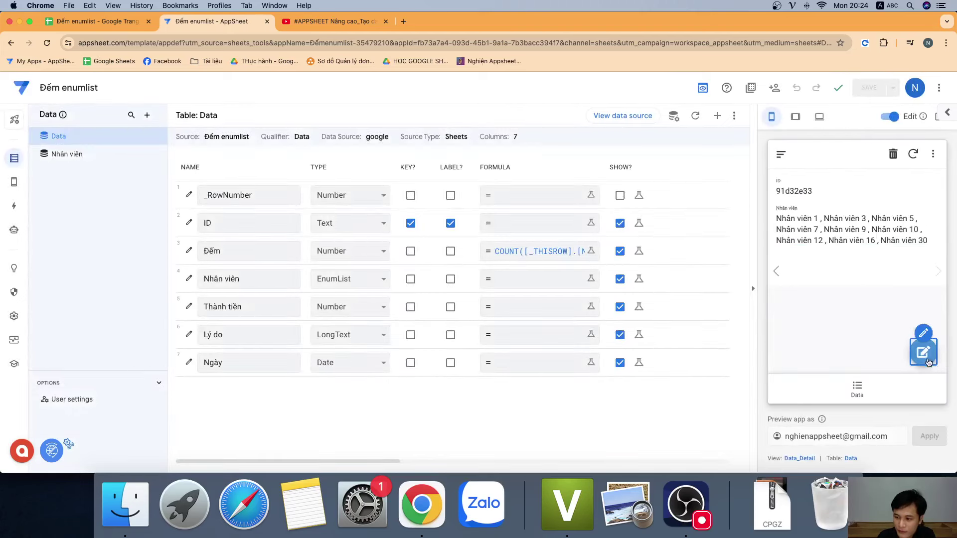
# Re-save the preview record to confirm Đếm now shows 9.
pyautogui.click(922, 348)
pyautogui.click(899, 389)
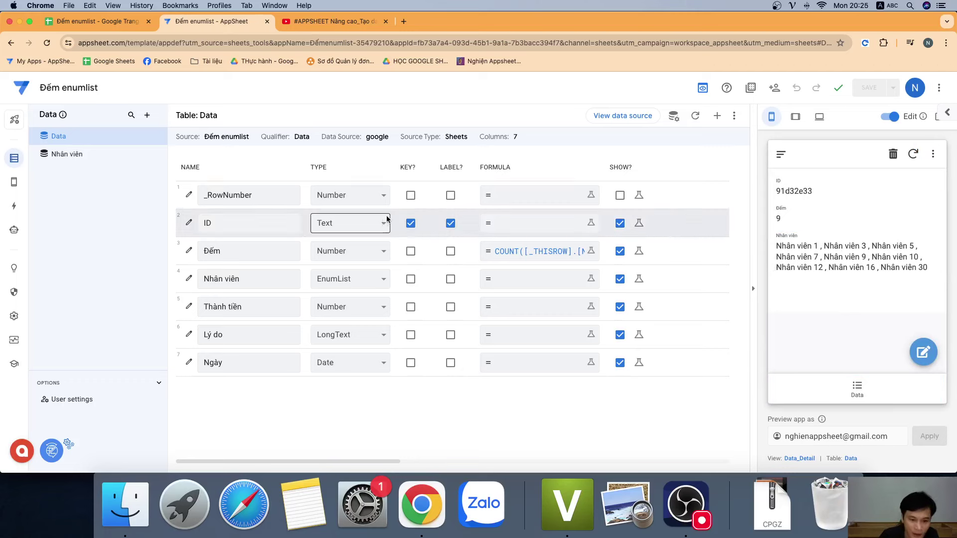
pyautogui.moveTo(258, 280); pyautogui.dragTo(215, 280)
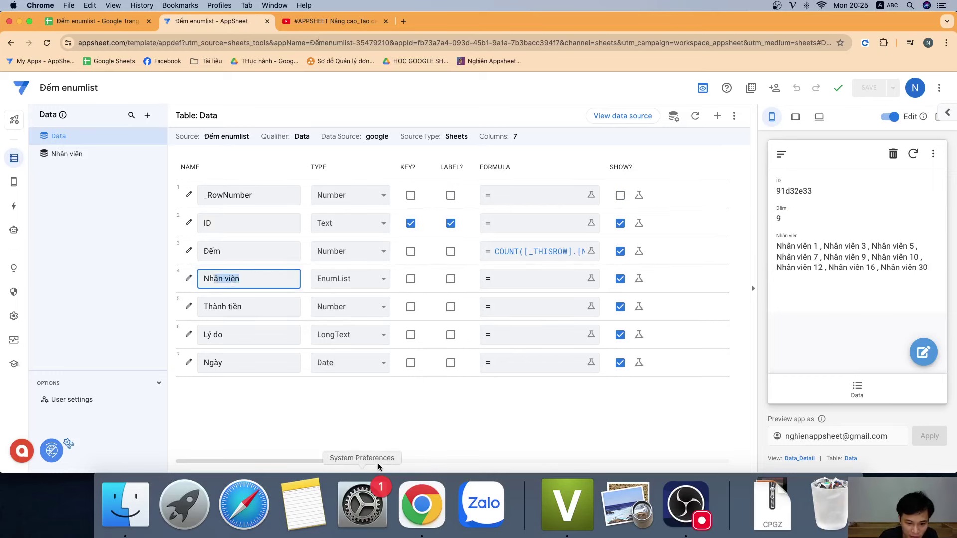
# Give the Nhân viên column a temporary display name of "a".
pyautogui.moveTo(384, 462); pyautogui.dragTo(640, 462)
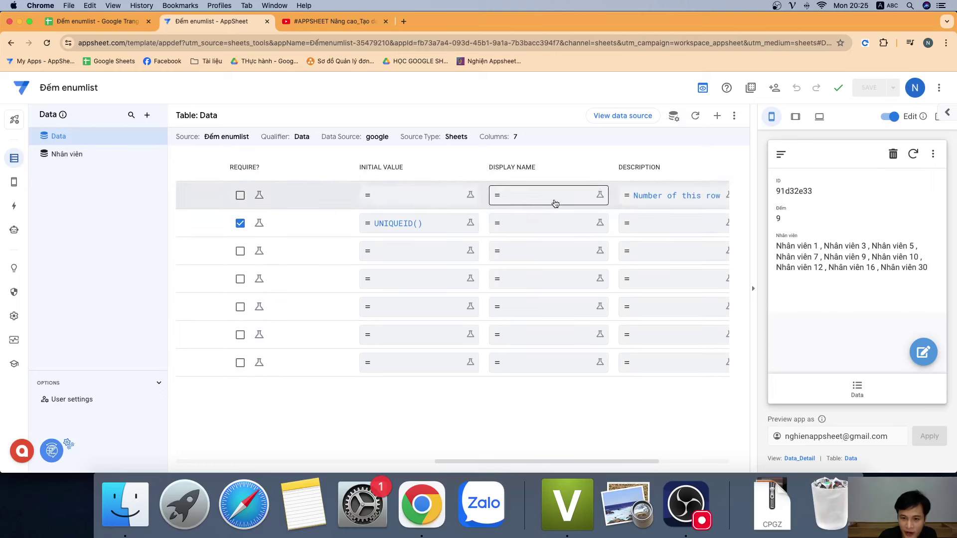
pyautogui.moveTo(554, 172); pyautogui.dragTo(481, 166)
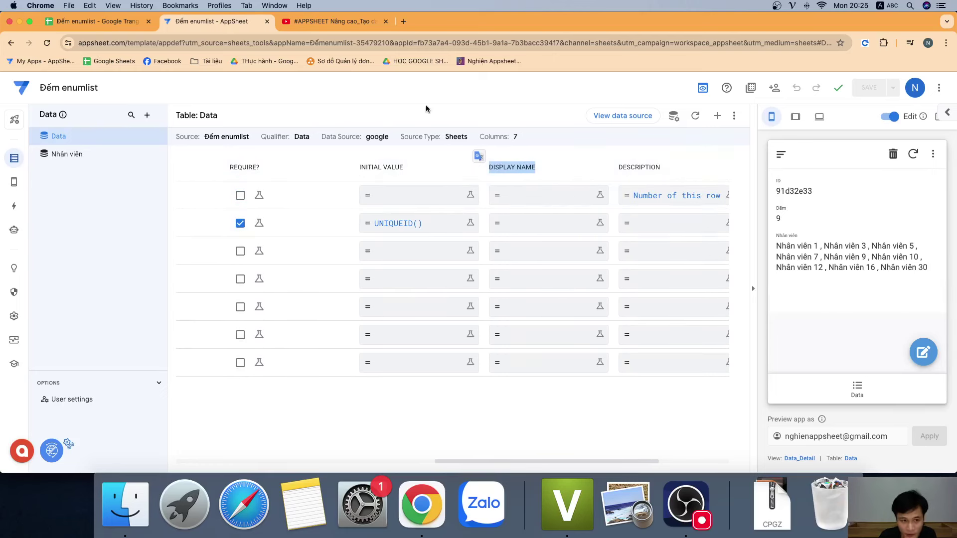
pyautogui.moveTo(852, 252)
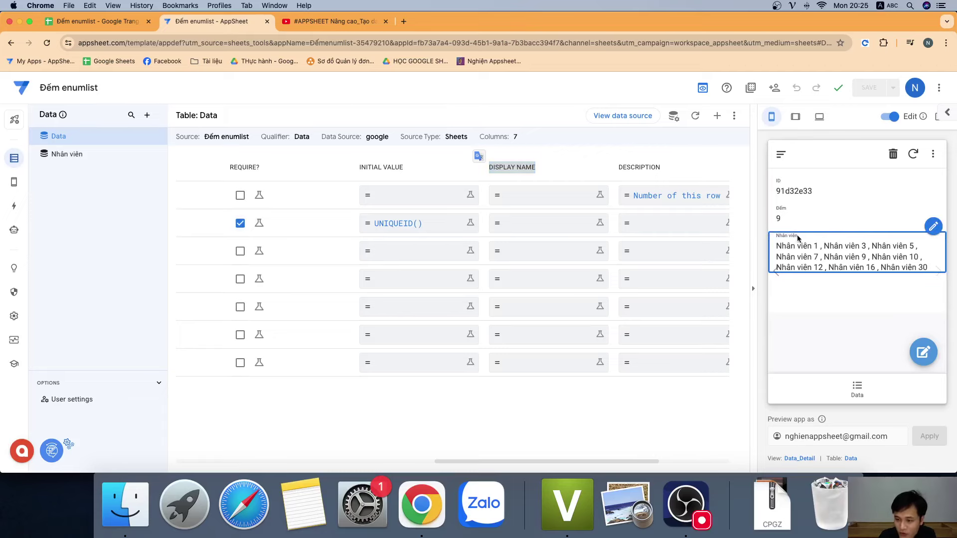
pyautogui.click(537, 253)
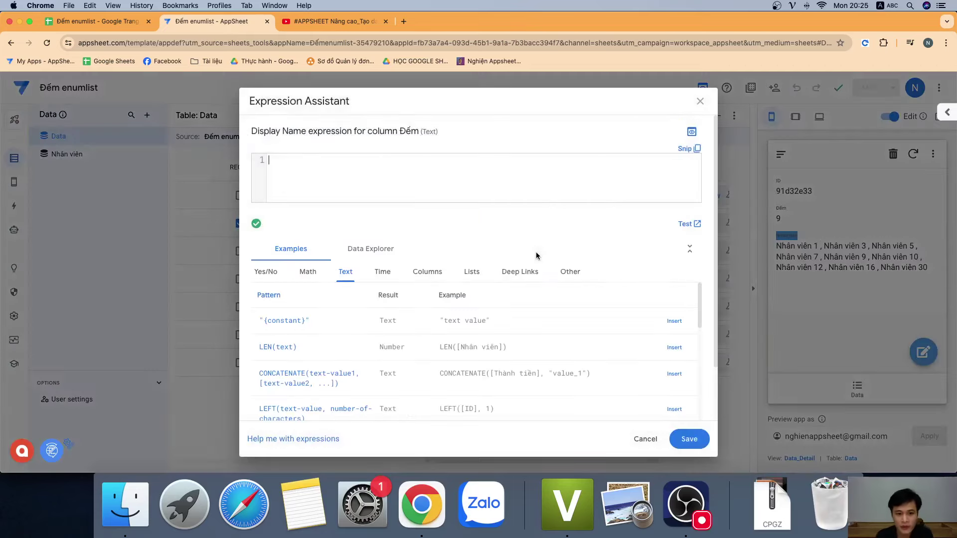
pyautogui.click(646, 439)
pyautogui.click(520, 287)
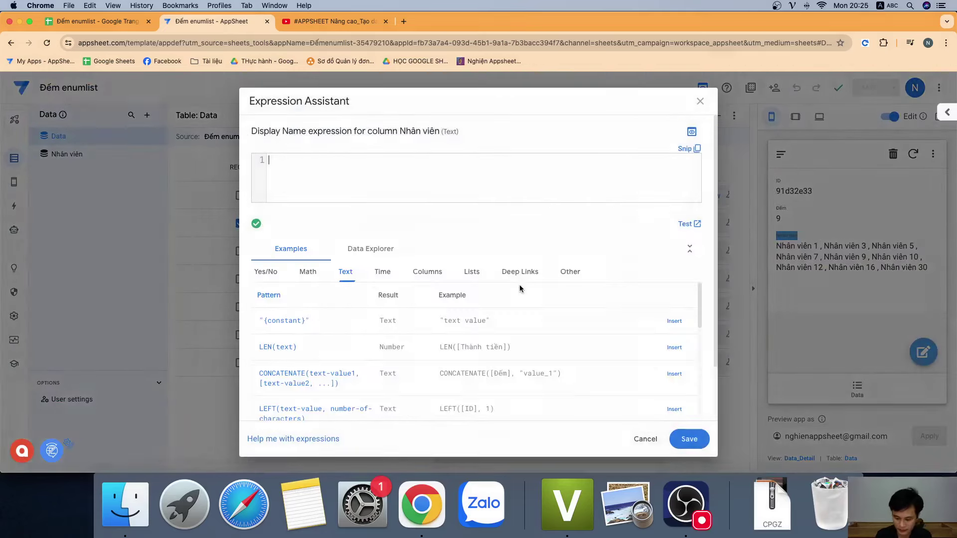
pyautogui.write('"a')
pyautogui.click(697, 436)
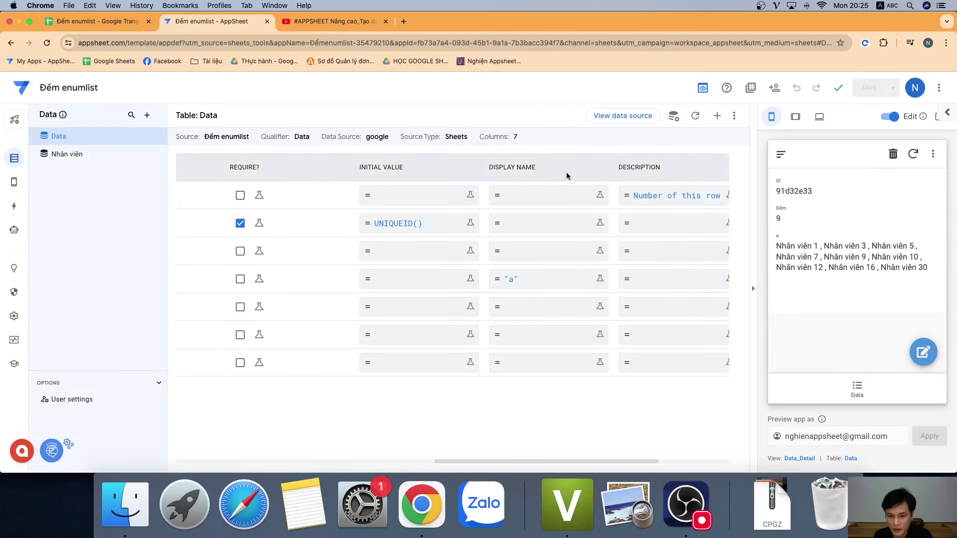
# Compare the Display Name and Description settings, then delete the "a" display-name expression and save.
pyautogui.moveTo(543, 171); pyautogui.dragTo(487, 169)
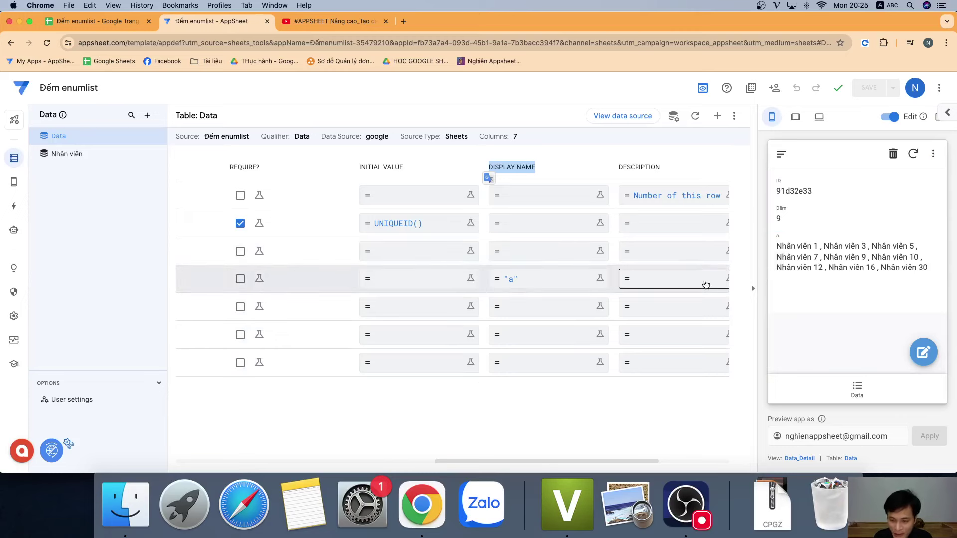
pyautogui.moveTo(618, 170); pyautogui.dragTo(661, 174)
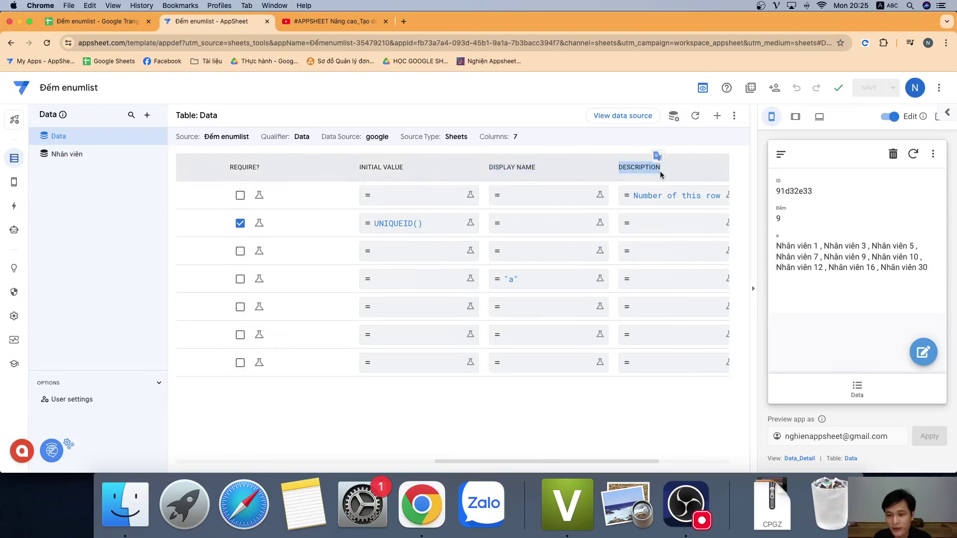
pyautogui.click(556, 278)
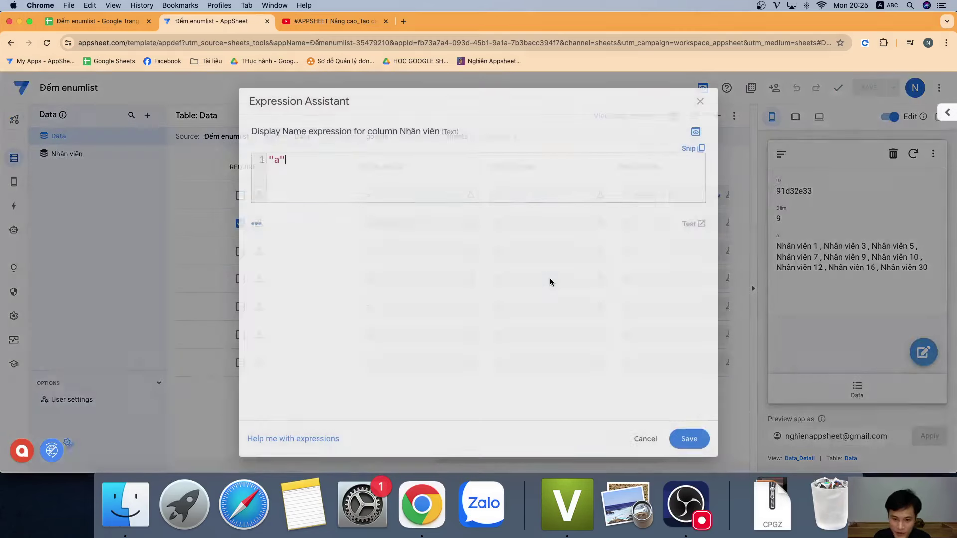
pyautogui.click(682, 434)
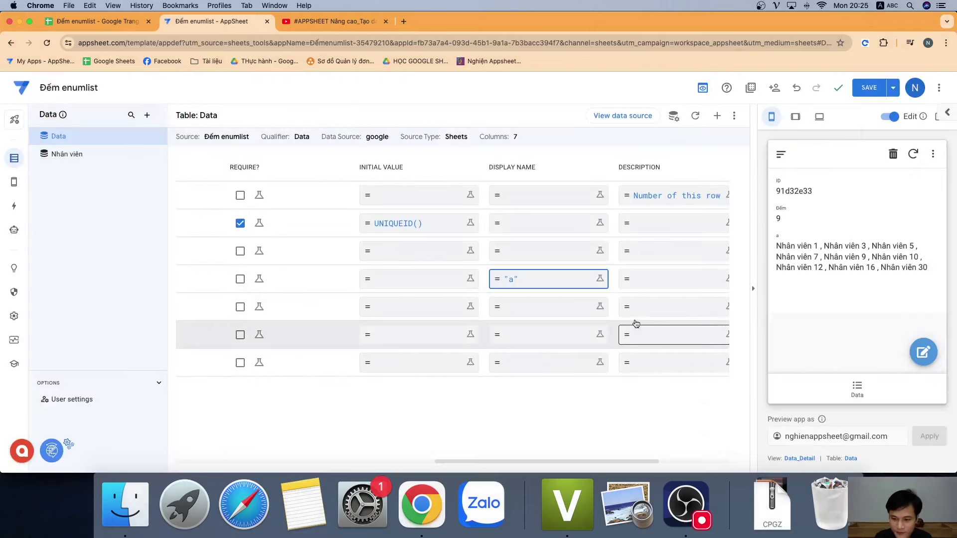
pyautogui.click(634, 280)
pyautogui.click(679, 434)
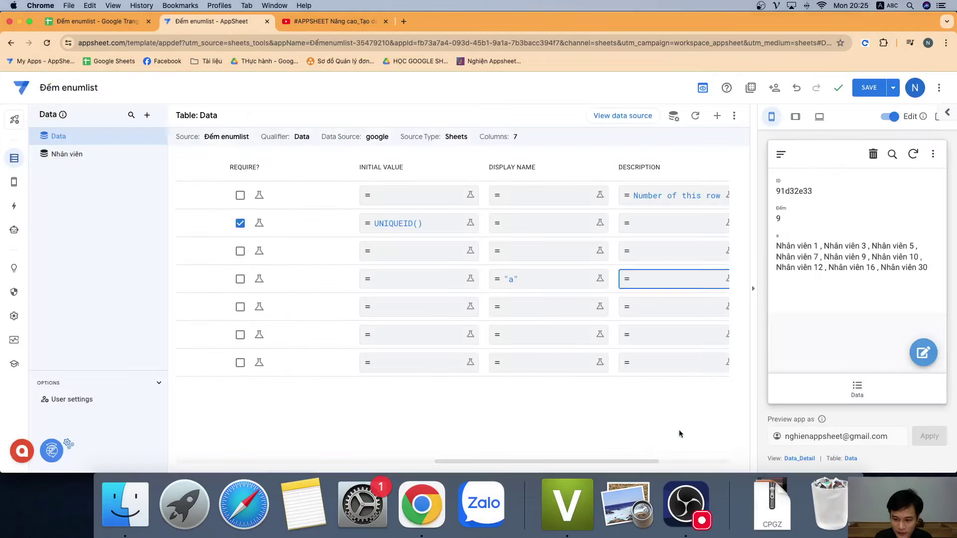
pyautogui.click(535, 273)
pyautogui.moveTo(312, 159); pyautogui.dragTo(262, 162)
pyautogui.press('BackSpace')
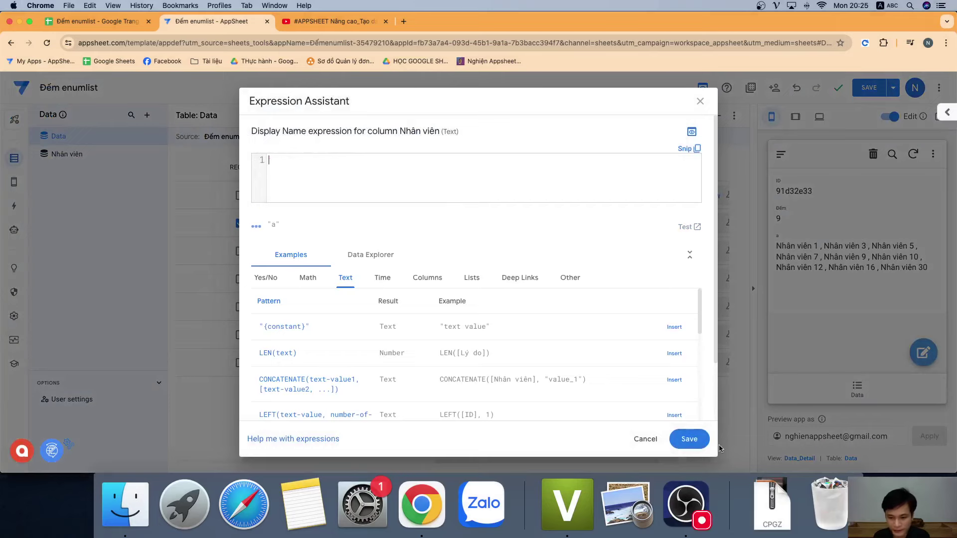
pyautogui.click(689, 439)
# Set Nhân viên's Description to "Nhân viên ["&COUNT([_THISROW].[Nhân viên])&"]" and save the app.
pyautogui.click(654, 279)
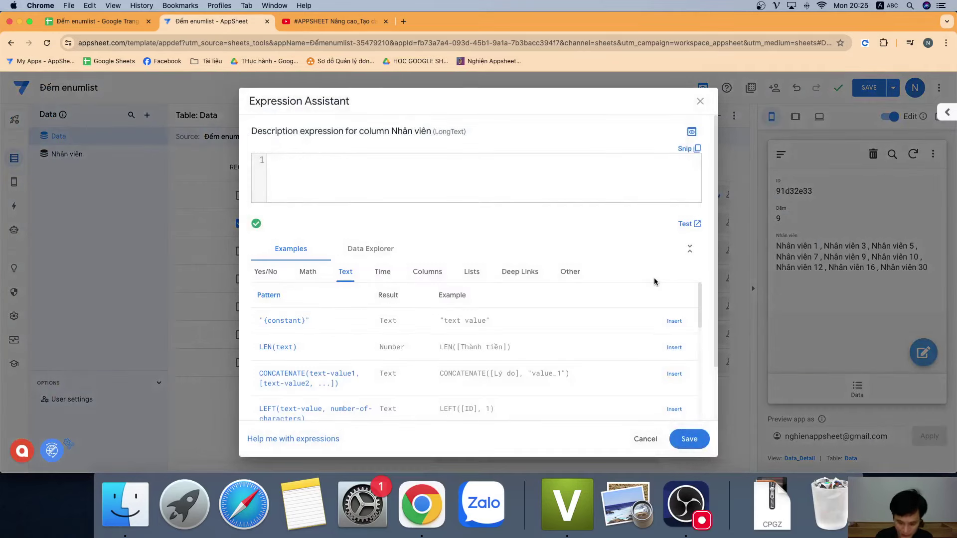
pyautogui.write('"')
pyautogui.write('e')
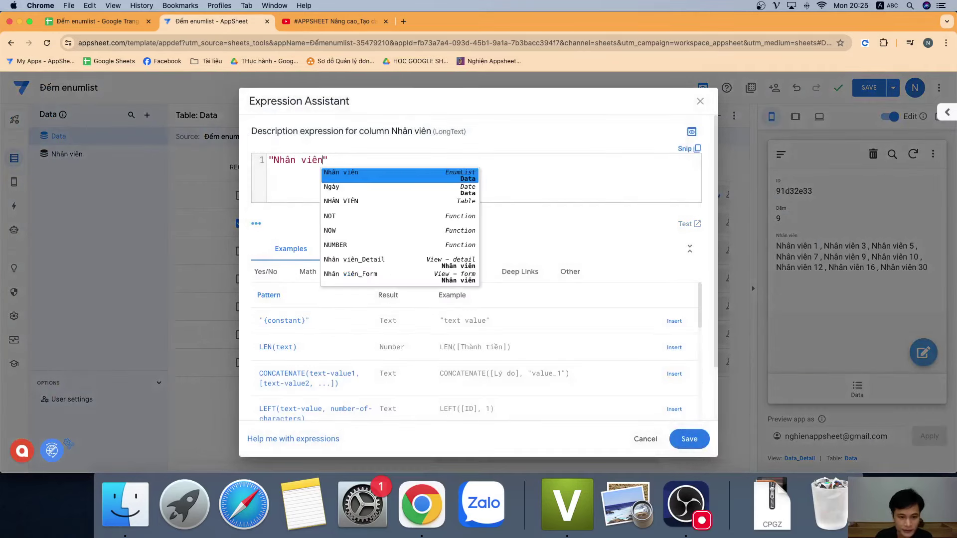
pyautogui.write(' "')
pyautogui.write('[]')
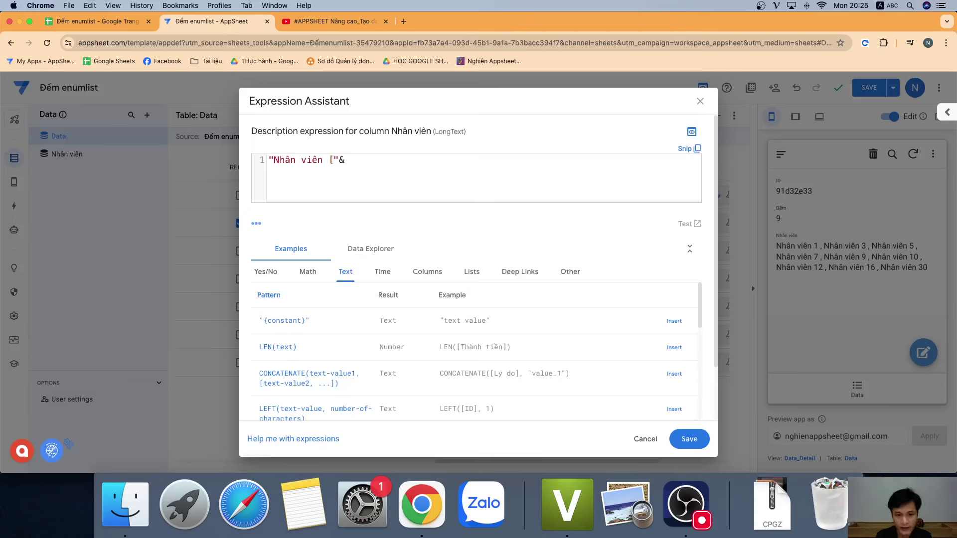
pyautogui.write('OUNT([')
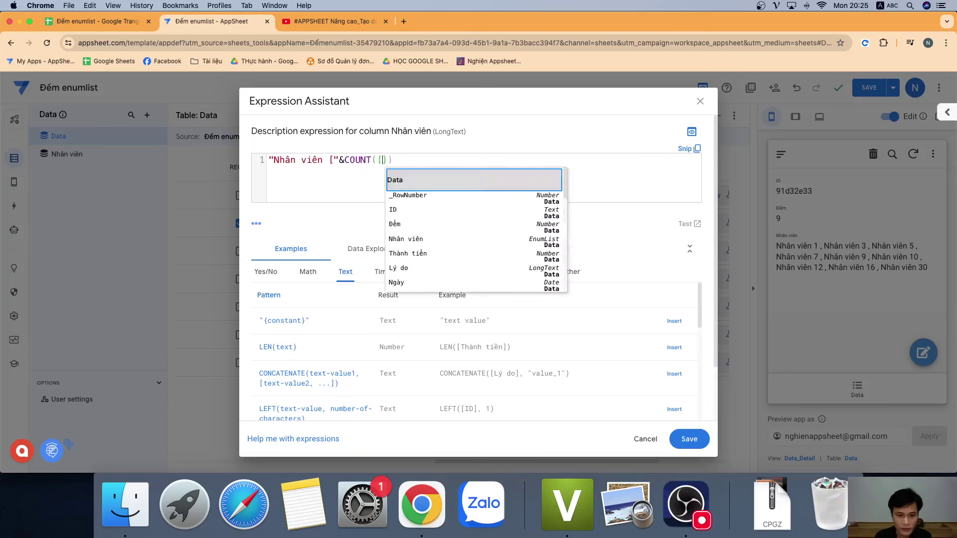
pyautogui.write('_THISROW].[Nhân')
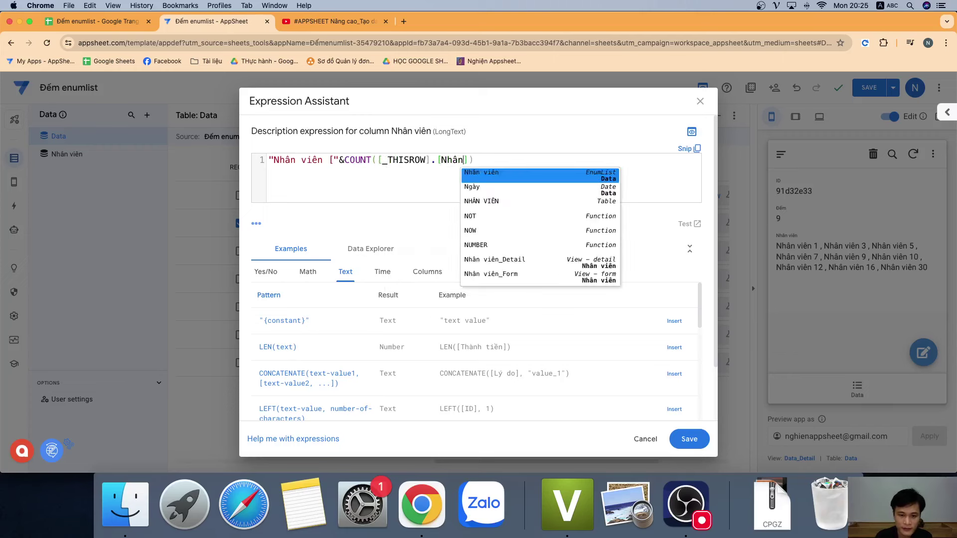
pyautogui.write(' vien')
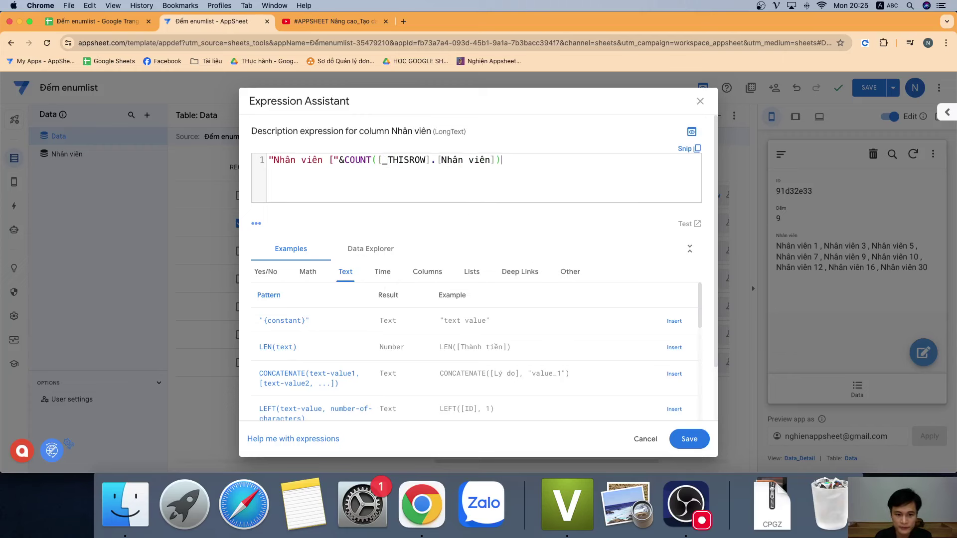
pyautogui.write('&')
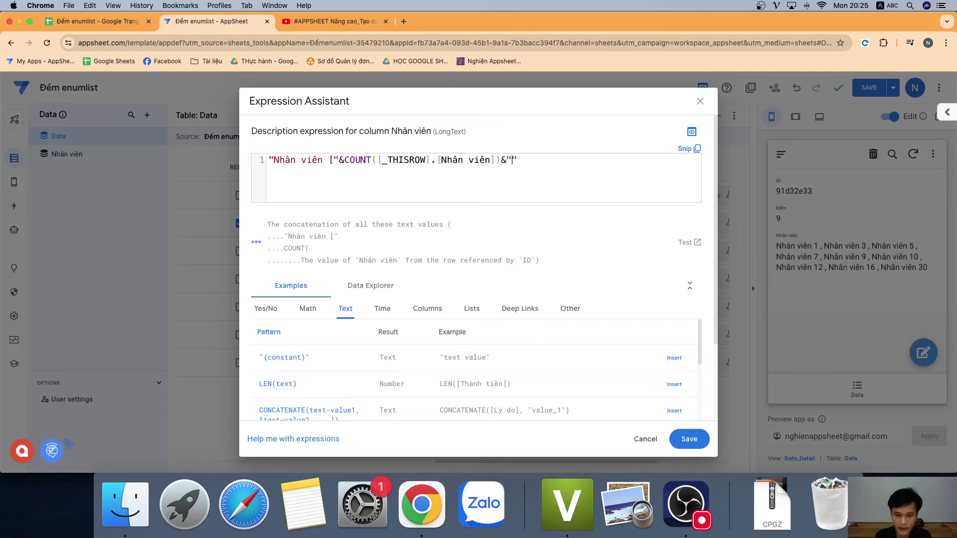
pyautogui.click(689, 439)
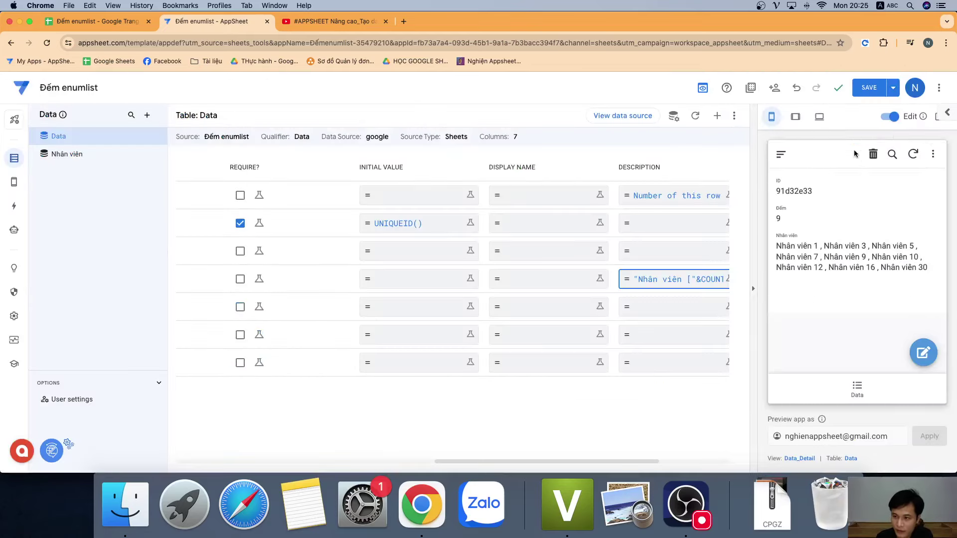
pyautogui.click(864, 95)
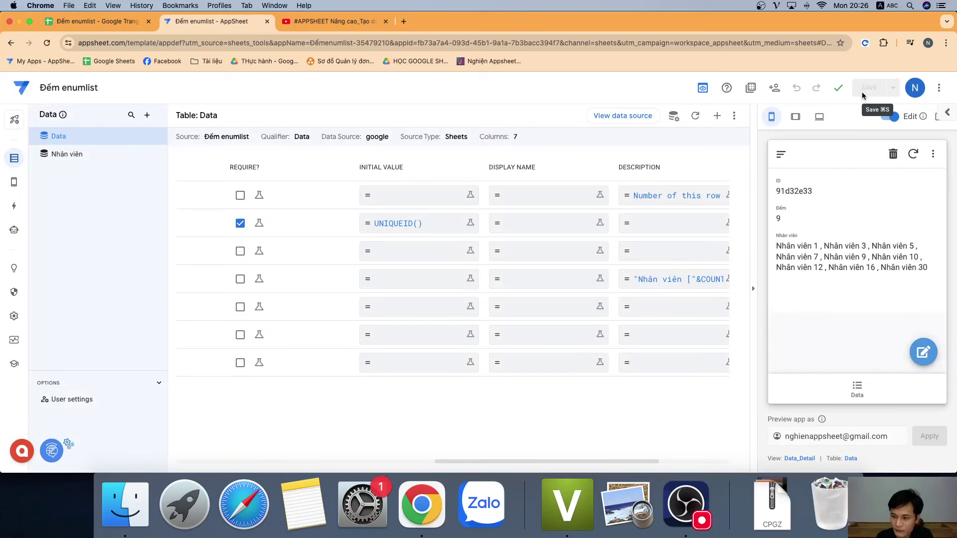
pyautogui.moveTo(853, 254)
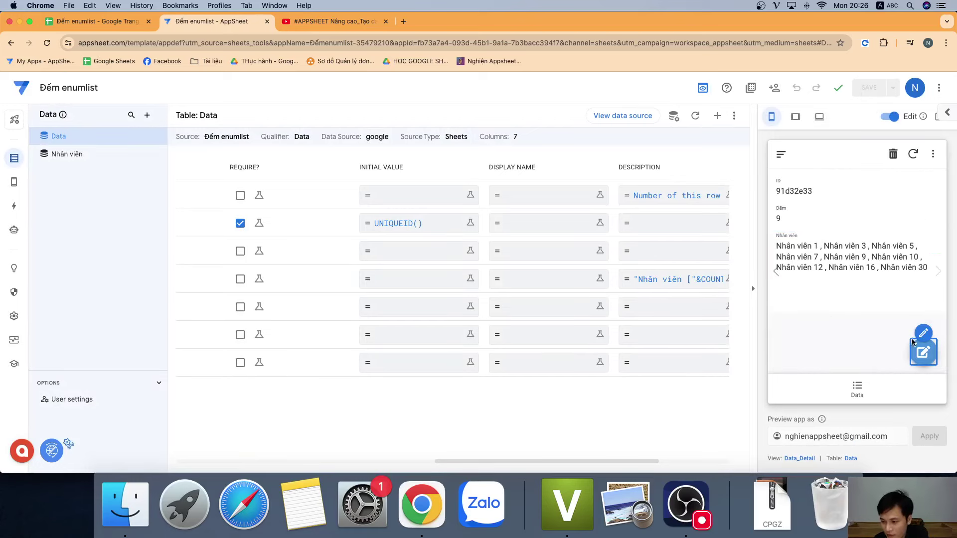
# Add Nhân viên 2 to the sample record in the preview and save it.
pyautogui.click(922, 352)
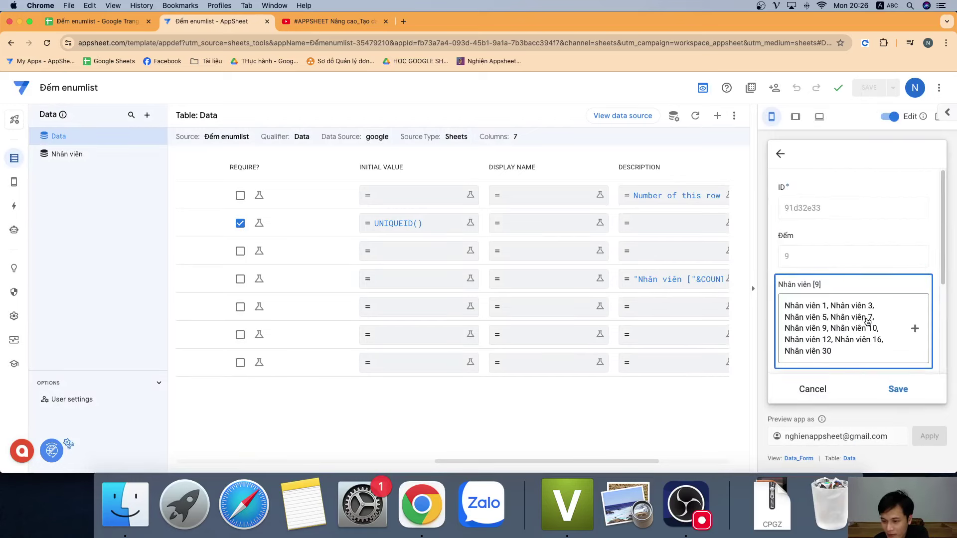
pyautogui.scroll(-1, 798, 299)
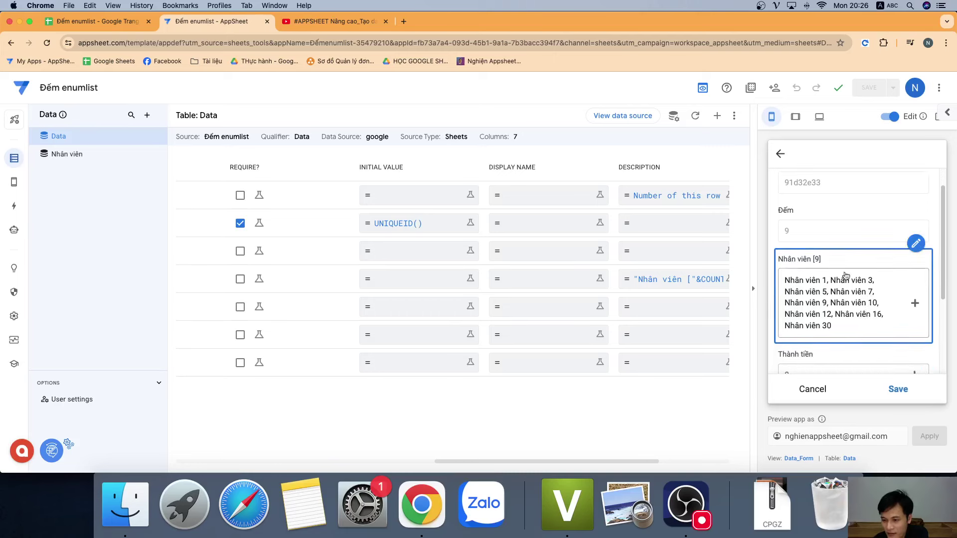
pyautogui.click(918, 306)
pyautogui.scroll(-5, 870, 303)
pyautogui.scroll(-5, 869, 299)
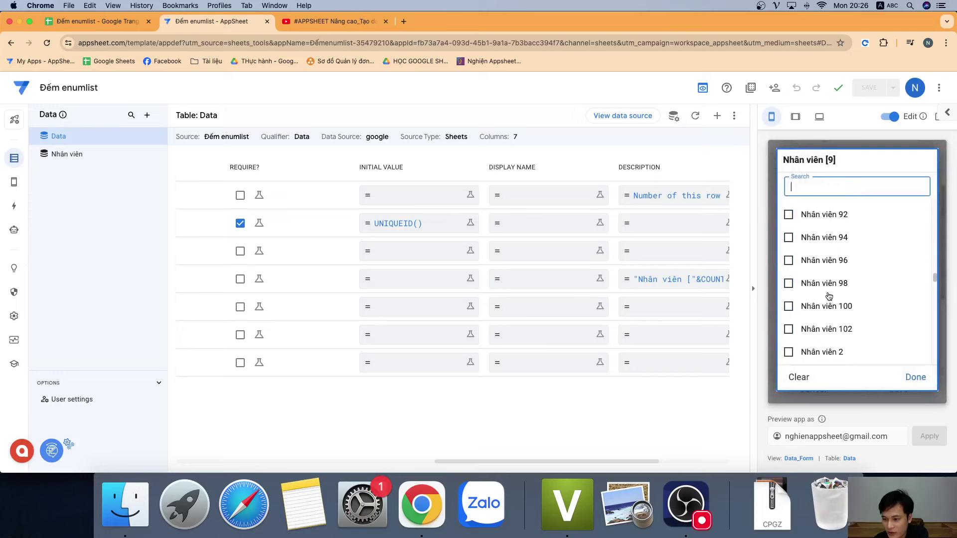
pyautogui.click(836, 342)
pyautogui.click(914, 379)
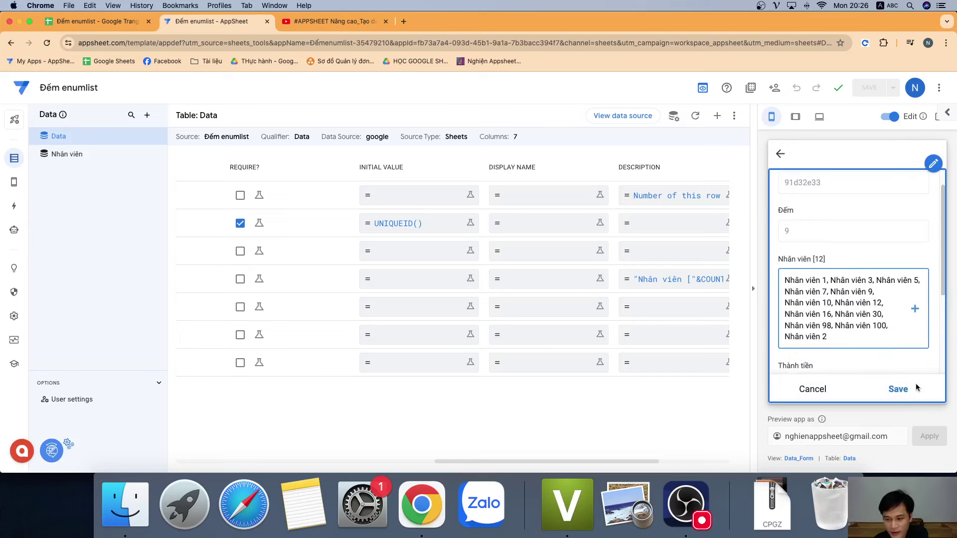
pyautogui.click(903, 389)
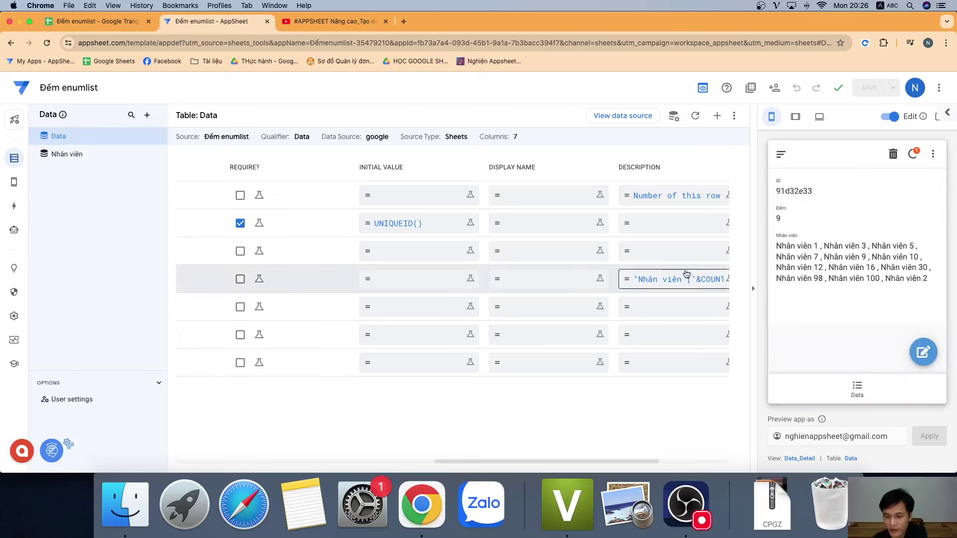
# Paste the count formula into Nhân viên's Display Name and save the app.
pyautogui.click(678, 278)
pyautogui.click(685, 439)
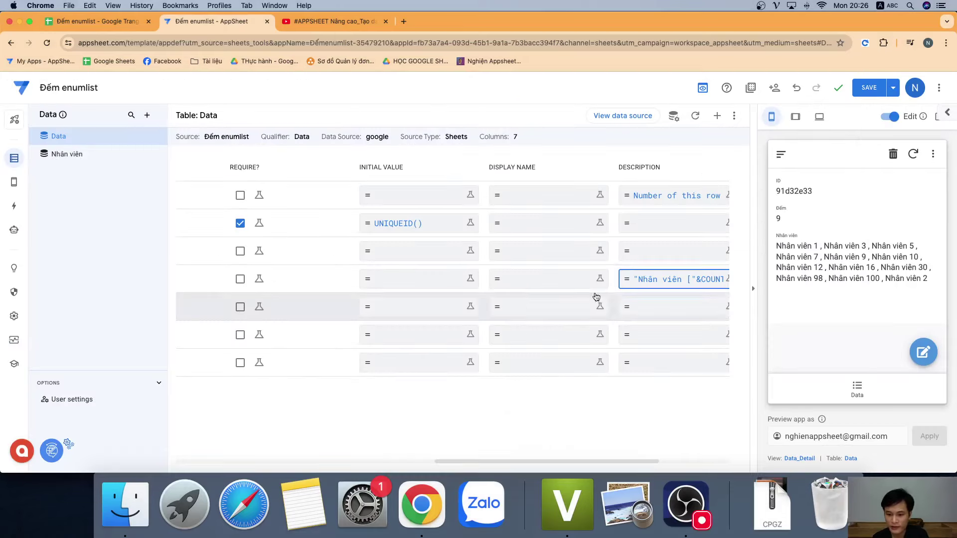
pyautogui.click(540, 277)
pyautogui.write('"Nhân viên ["&COUNT([_THISROW].[Nhân viên])&"]"')
pyautogui.click(689, 438)
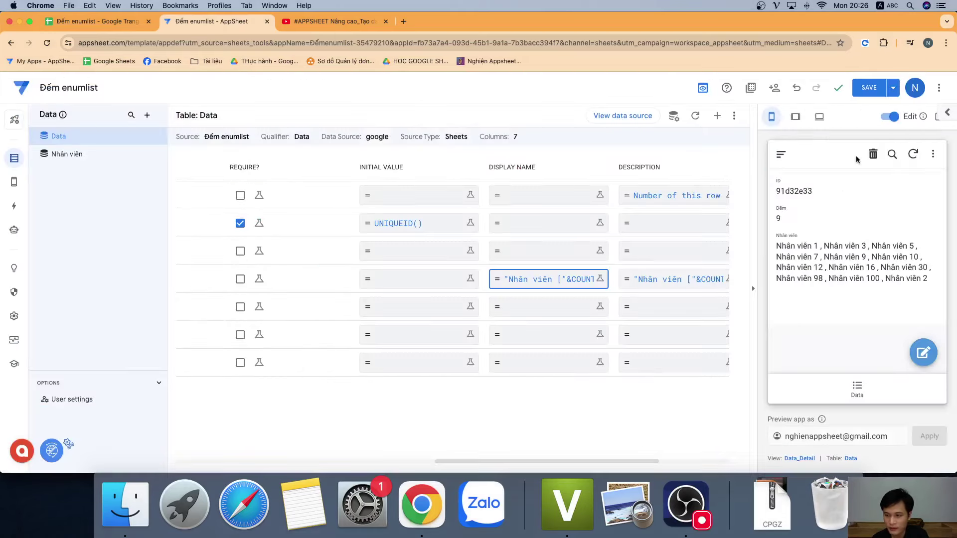
pyautogui.click(854, 93)
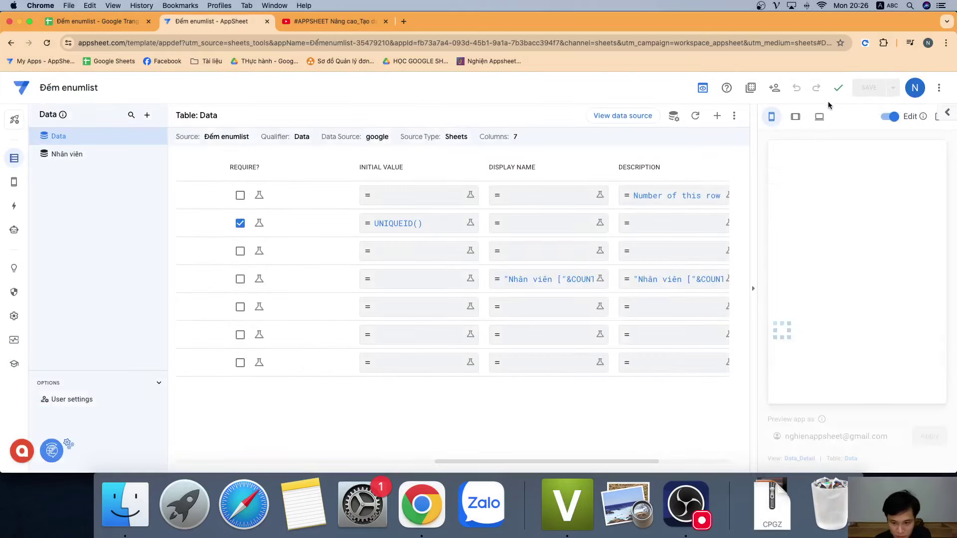
# Reopen record 91d32e33 from the Data list, then go to the Views settings.
pyautogui.click(857, 389)
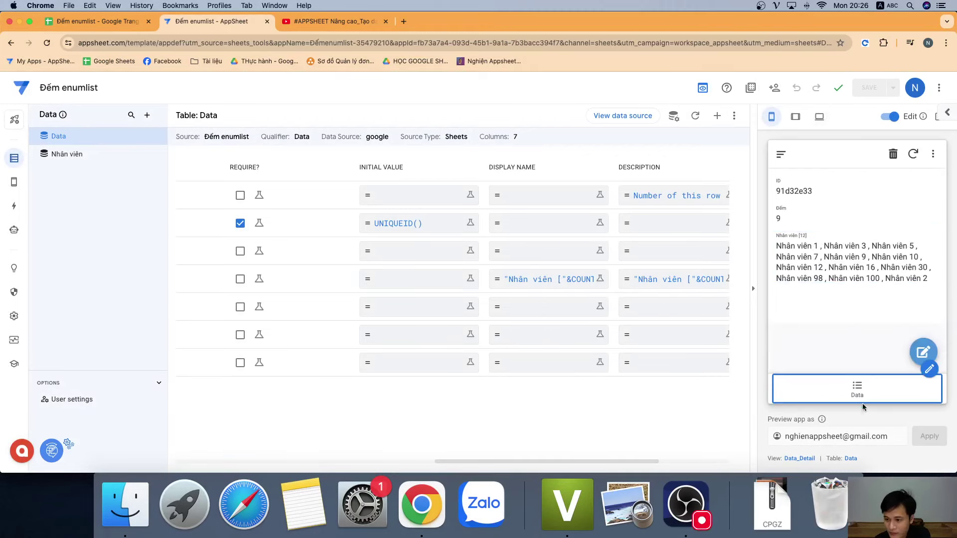
pyautogui.click(806, 242)
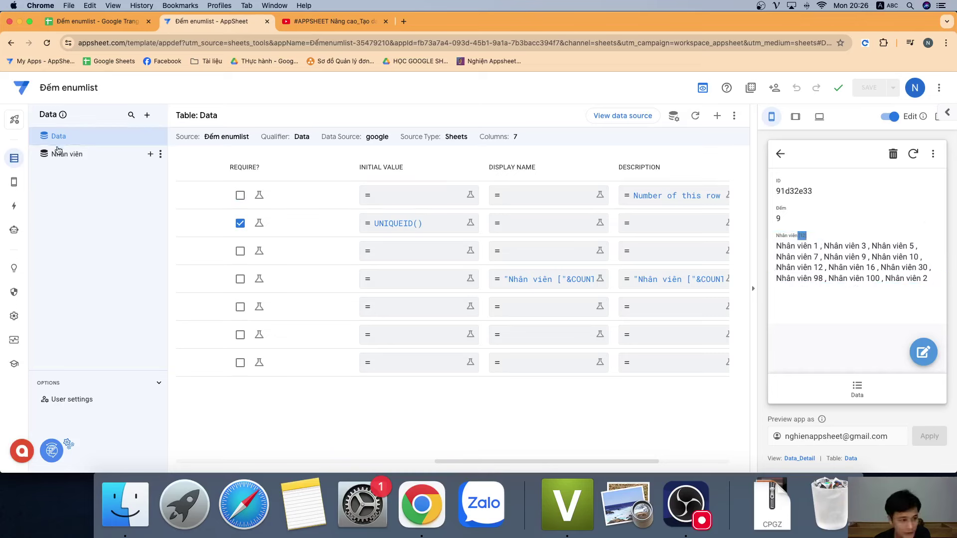
pyautogui.click(60, 183)
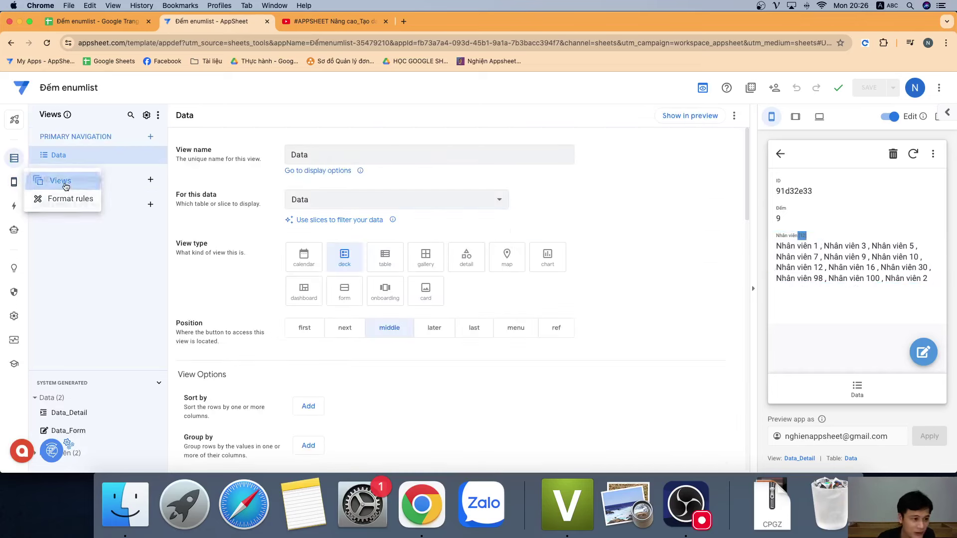
# Switch the Data view to table type, then reopen Nhân viên's Display Name expression.
pyautogui.click(384, 264)
pyautogui.click(869, 87)
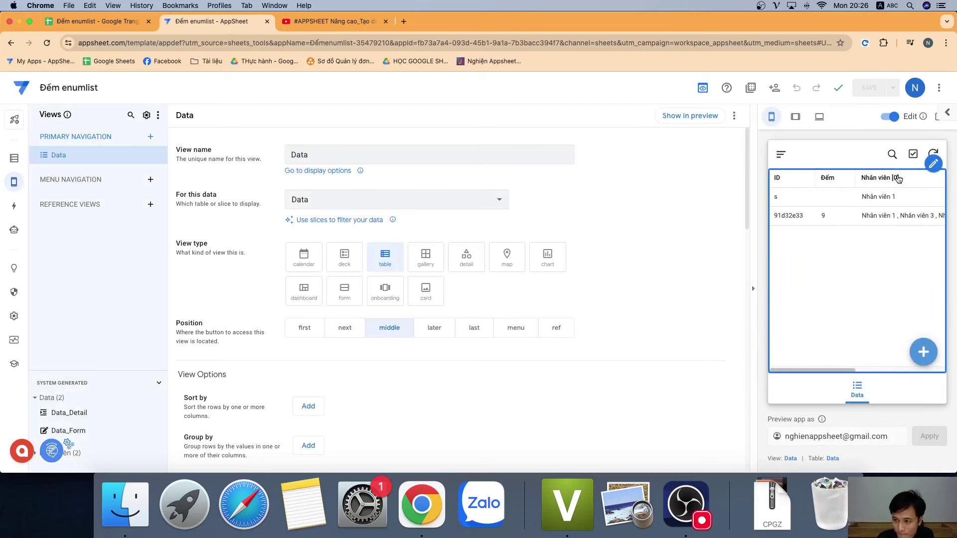
pyautogui.click(14, 158)
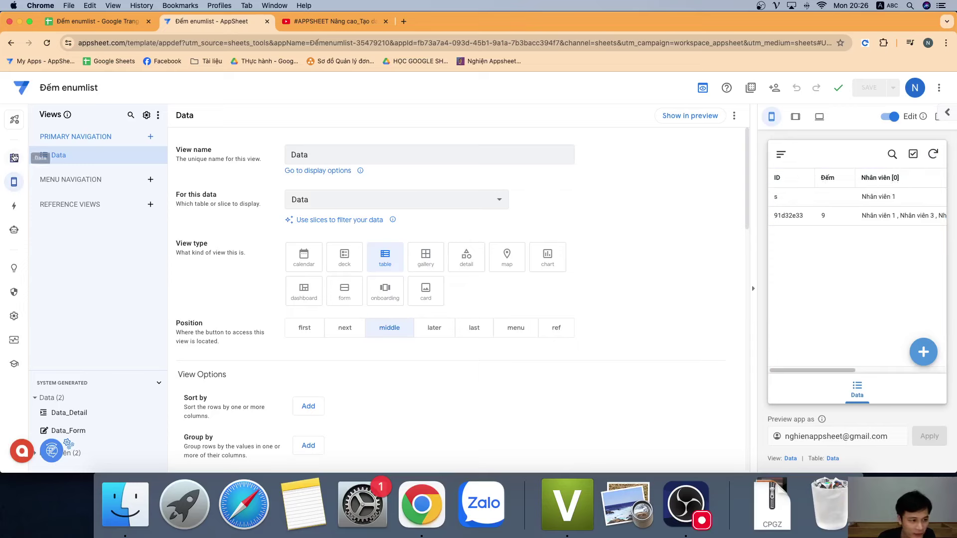
pyautogui.moveTo(389, 465); pyautogui.dragTo(573, 464)
pyautogui.click(540, 280)
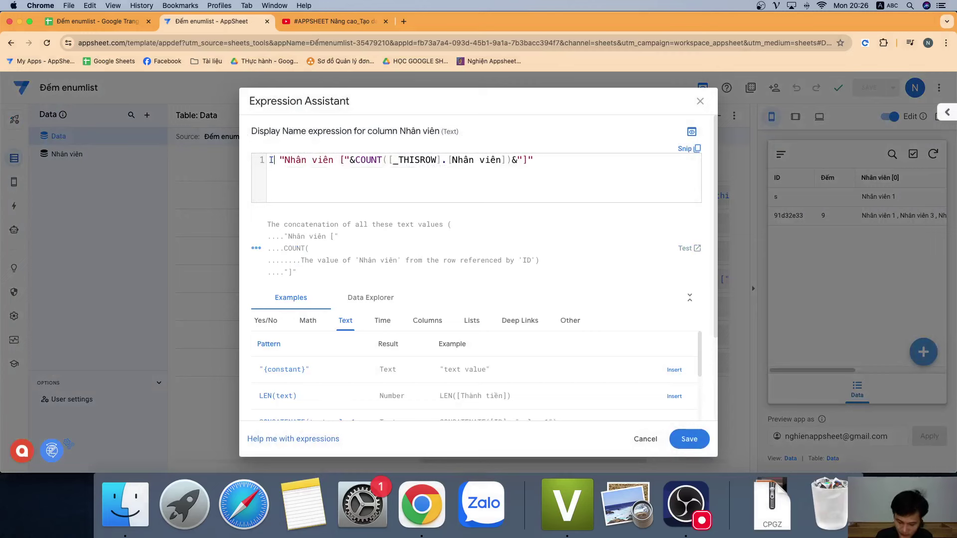
# Make the Nhân viên display name show the count only when CONTEXT(Viewtype) is "Detail" OR "Form".
pyautogui.write('IF(')
pyautogui.press('Delete')
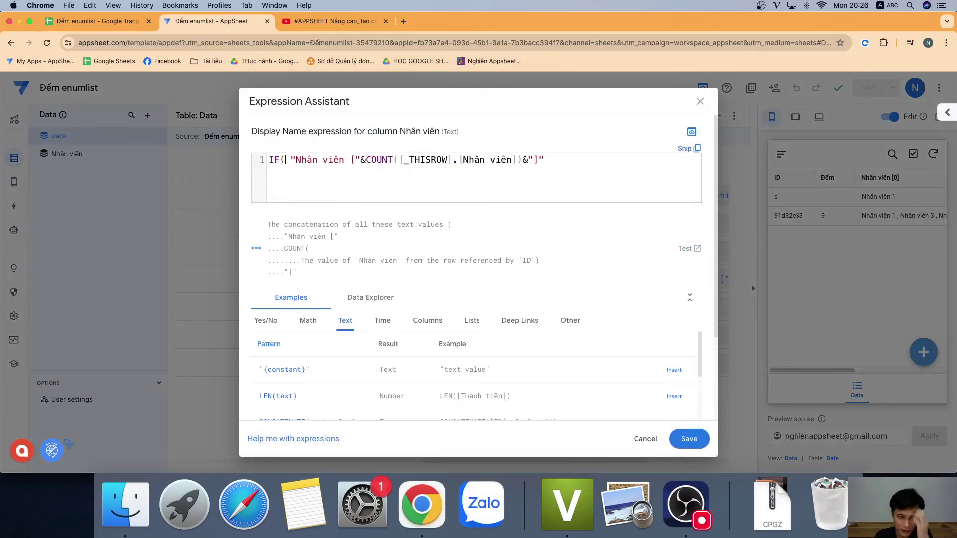
pyautogui.write('CONTE')
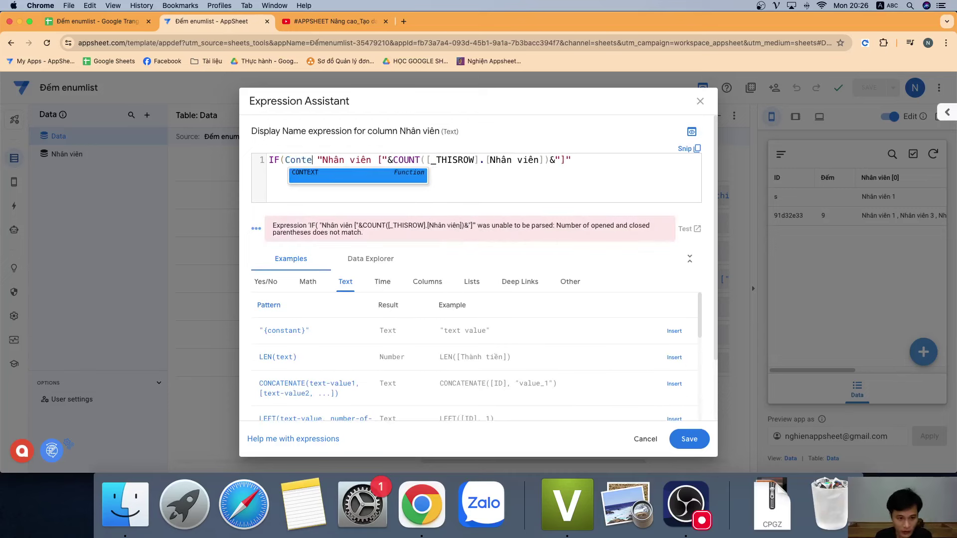
pyautogui.write('XT(View')
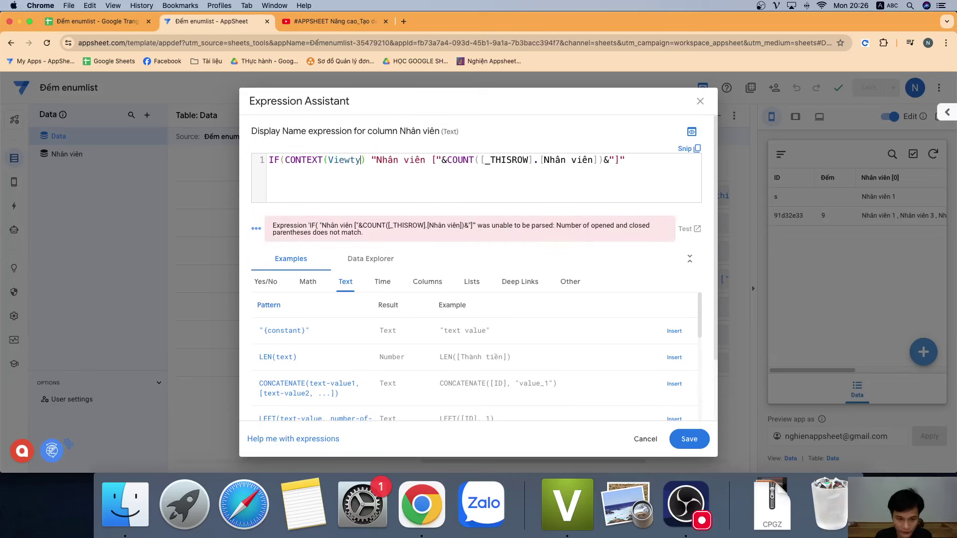
pyautogui.write('type)="Detail"')
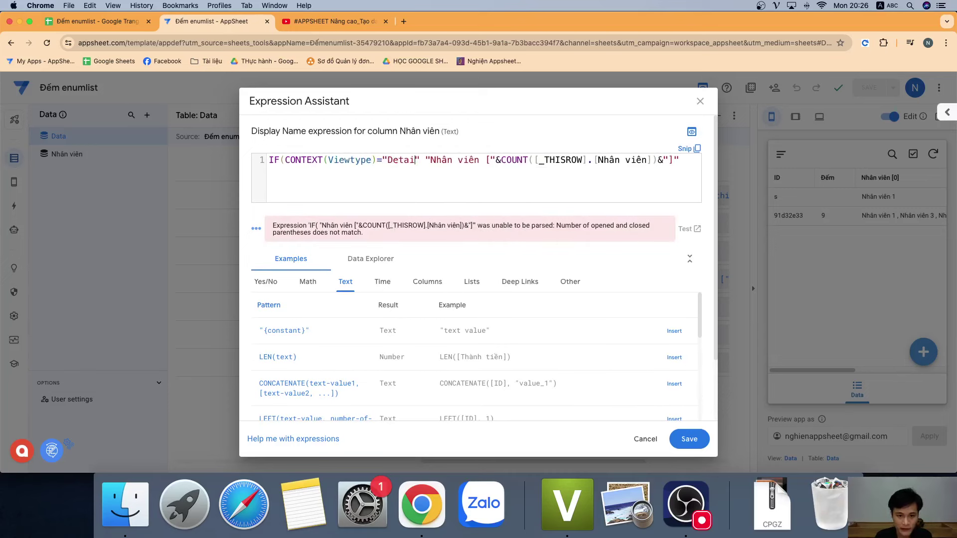
pyautogui.write(',')
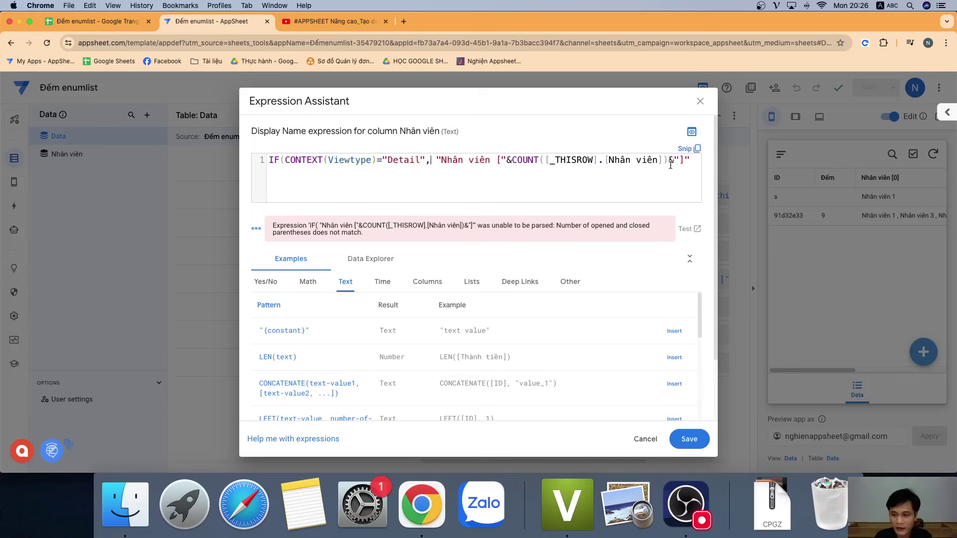
pyautogui.write('"')
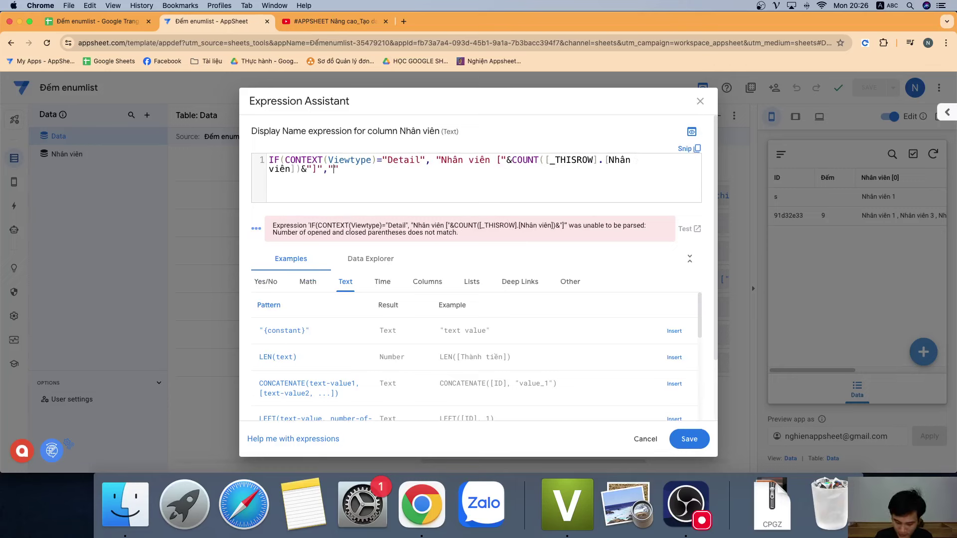
pyautogui.write('viên")')
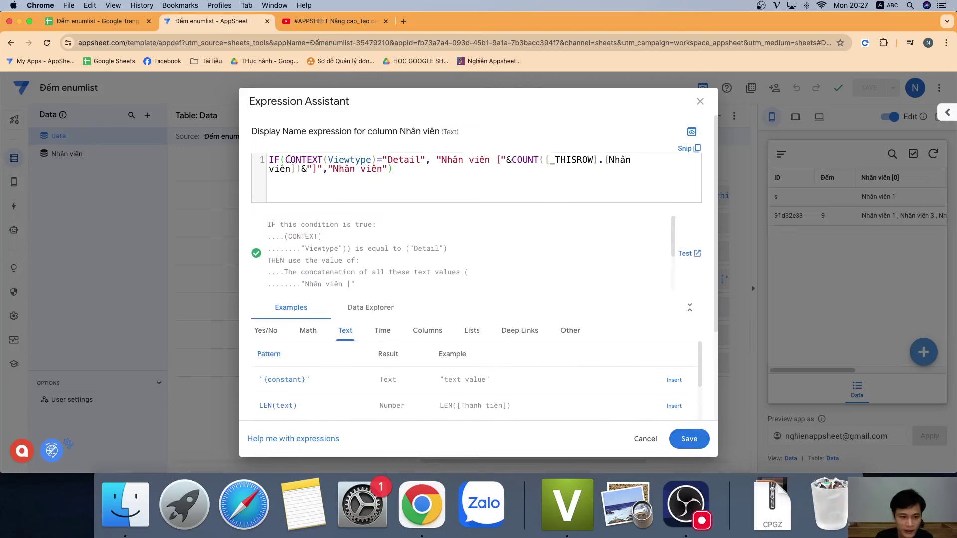
pyautogui.write('OR(')
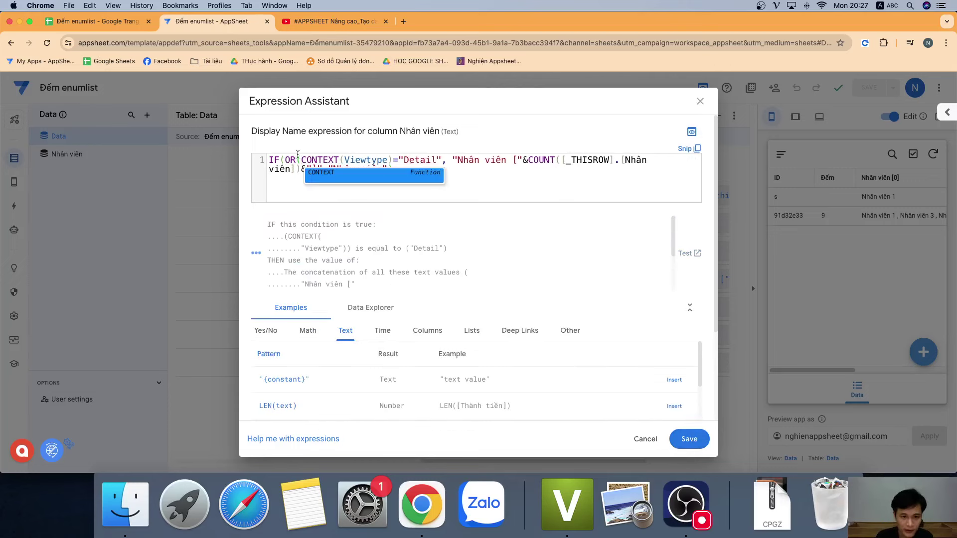
pyautogui.click(438, 159)
pyautogui.write(',')
pyautogui.press('Return')
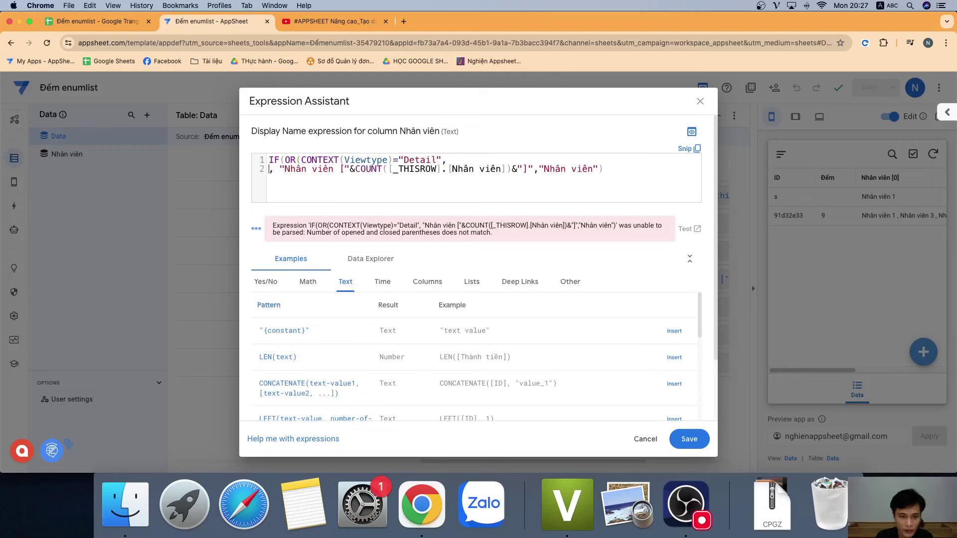
pyautogui.write('CoNTEXT(Viewtype')
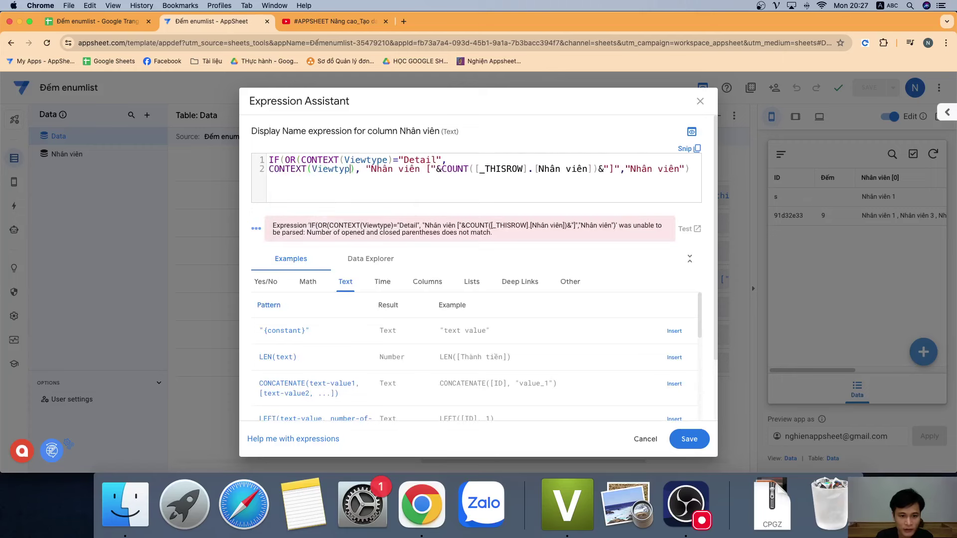
pyautogui.write(')="Form"')
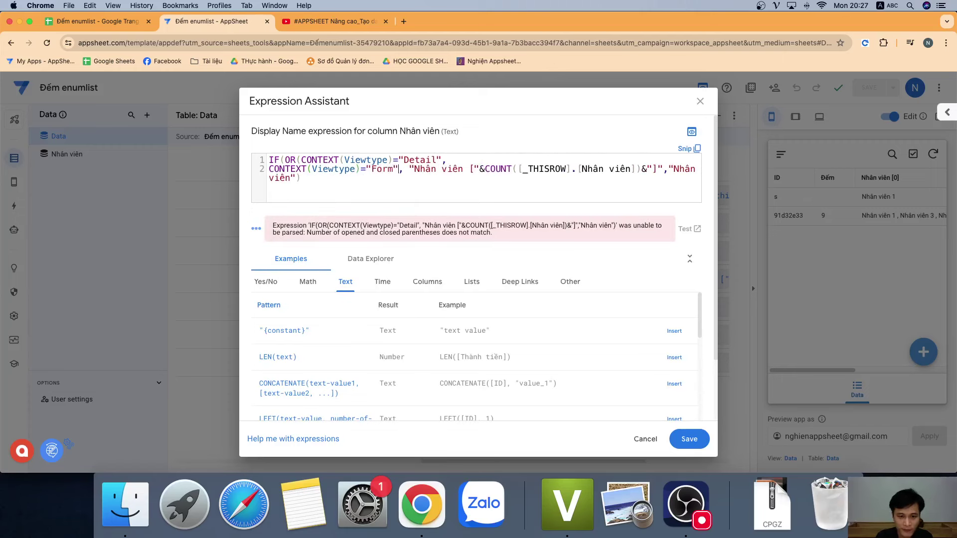
pyautogui.write(')')
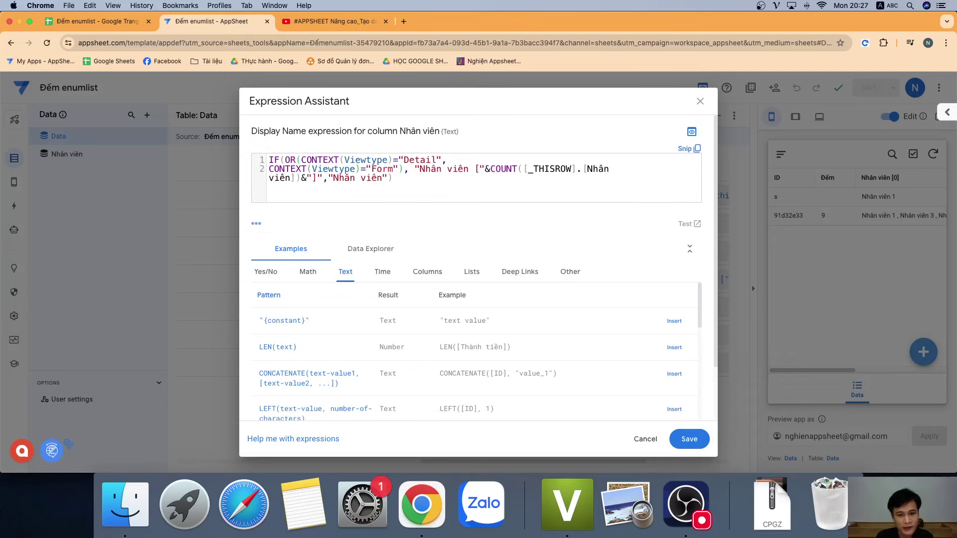
# Save the display name and Description expressions, then save the app.
pyautogui.click(673, 439)
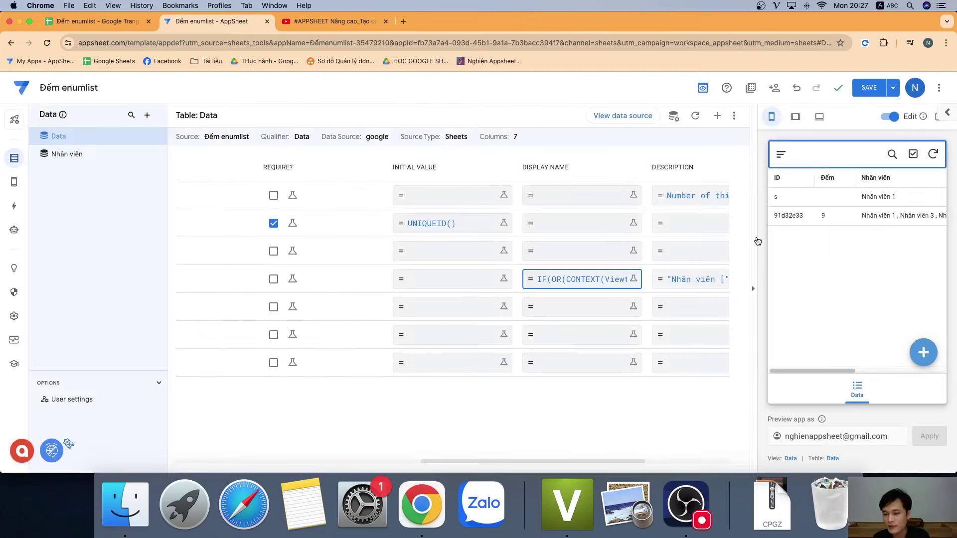
pyautogui.click(720, 280)
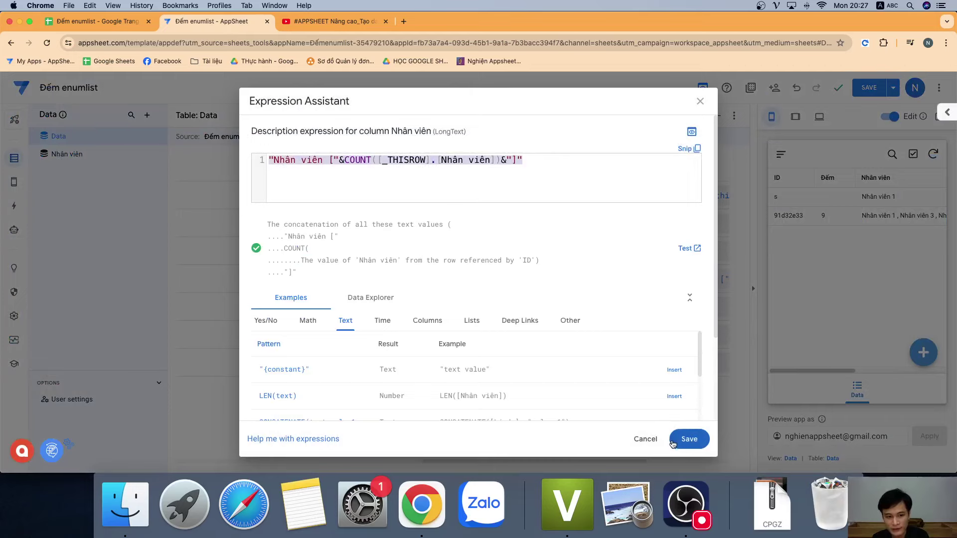
pyautogui.click(674, 443)
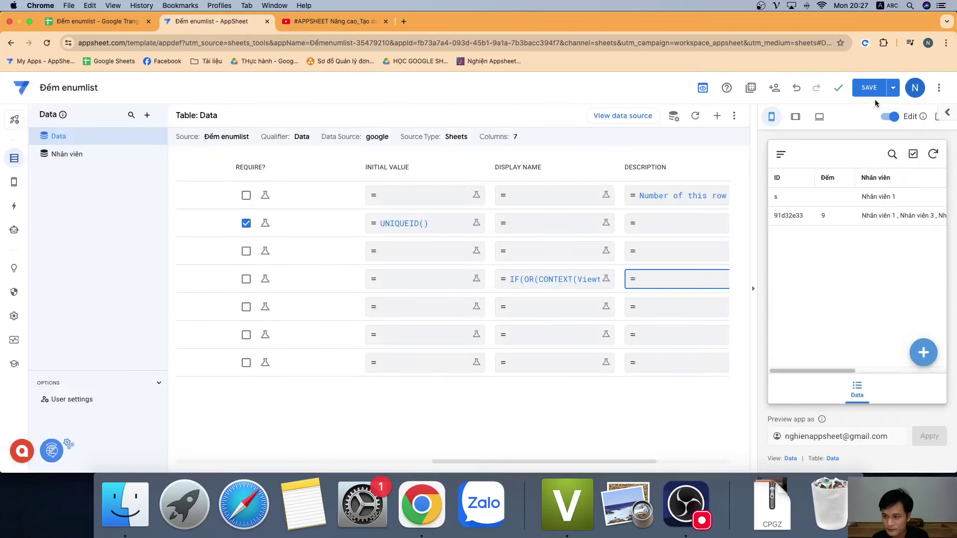
pyautogui.click(865, 89)
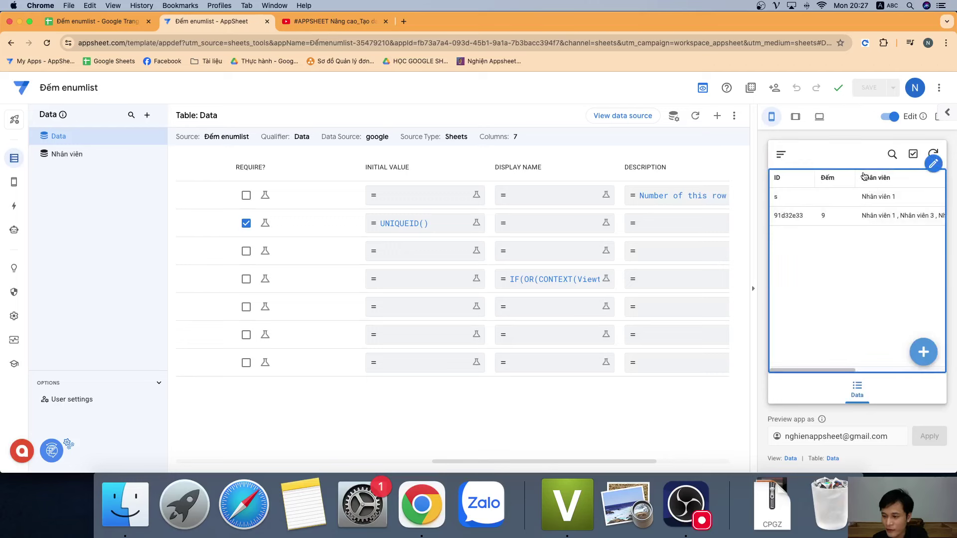
pyautogui.click(862, 225)
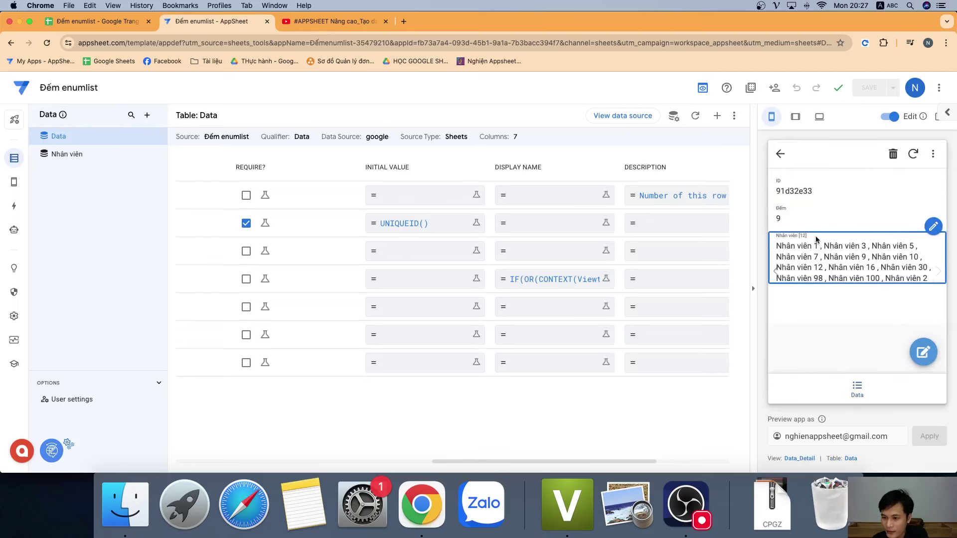
pyautogui.click(780, 153)
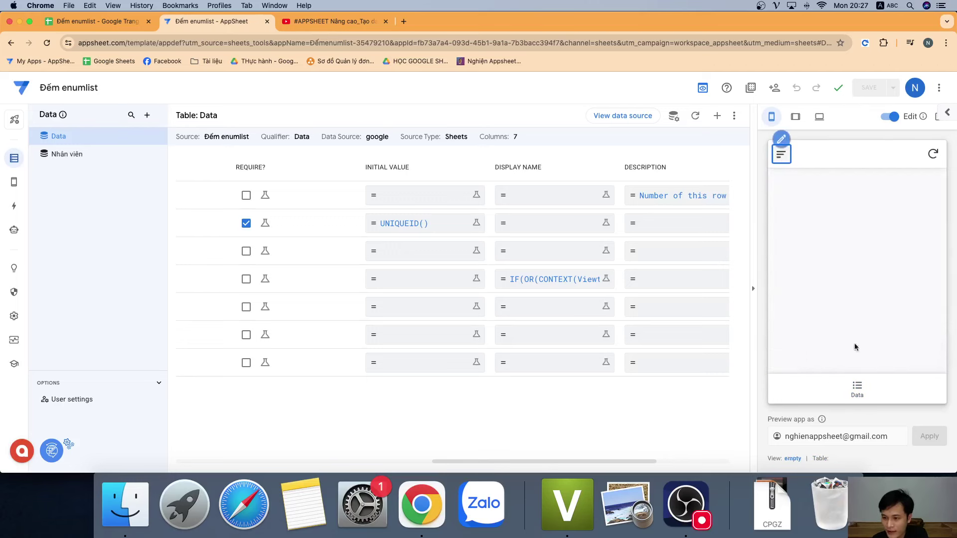
pyautogui.click(864, 400)
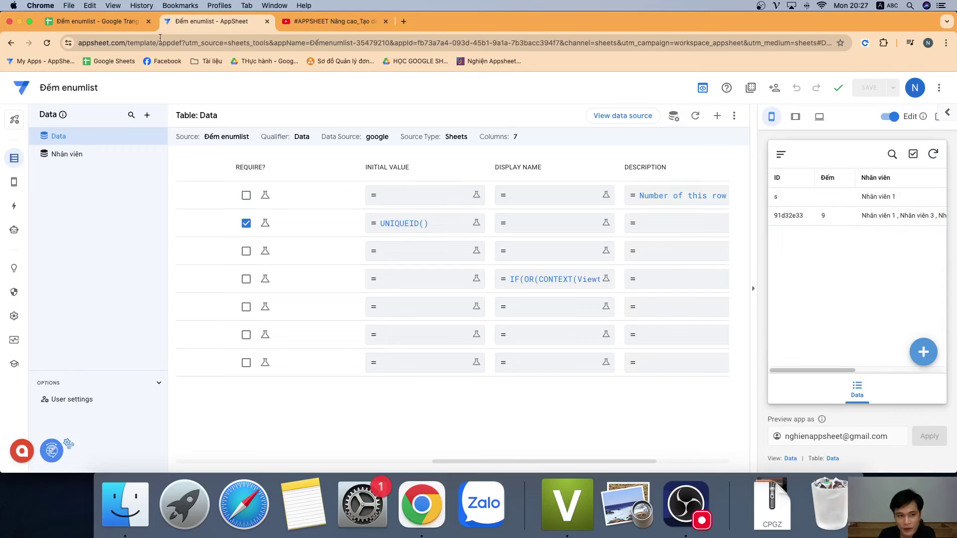
pyautogui.click(76, 22)
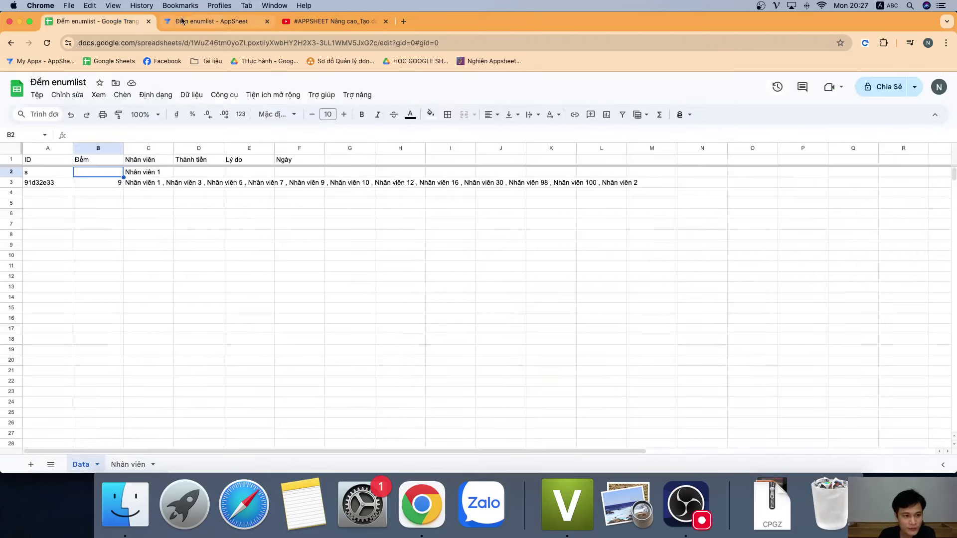
pyautogui.click(212, 22)
pyautogui.click(879, 218)
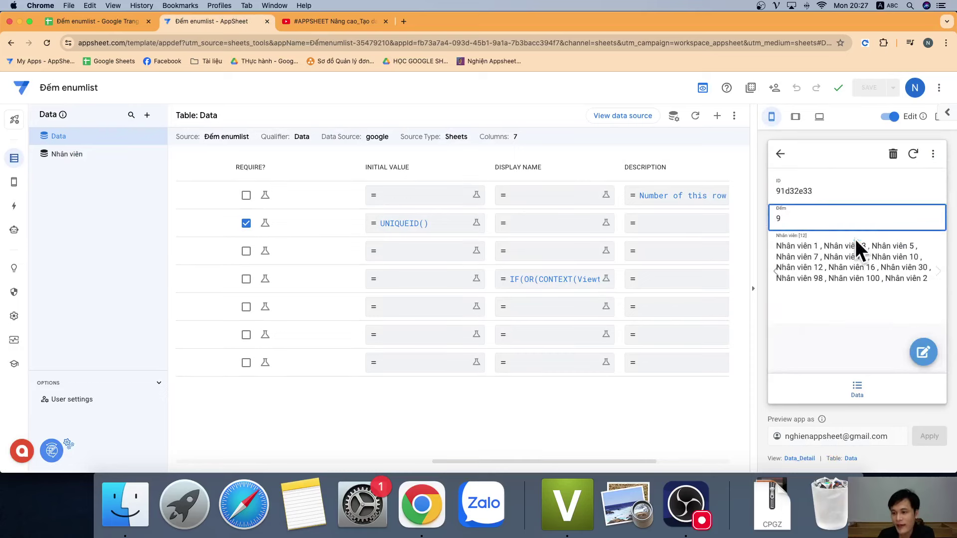
pyautogui.click(781, 152)
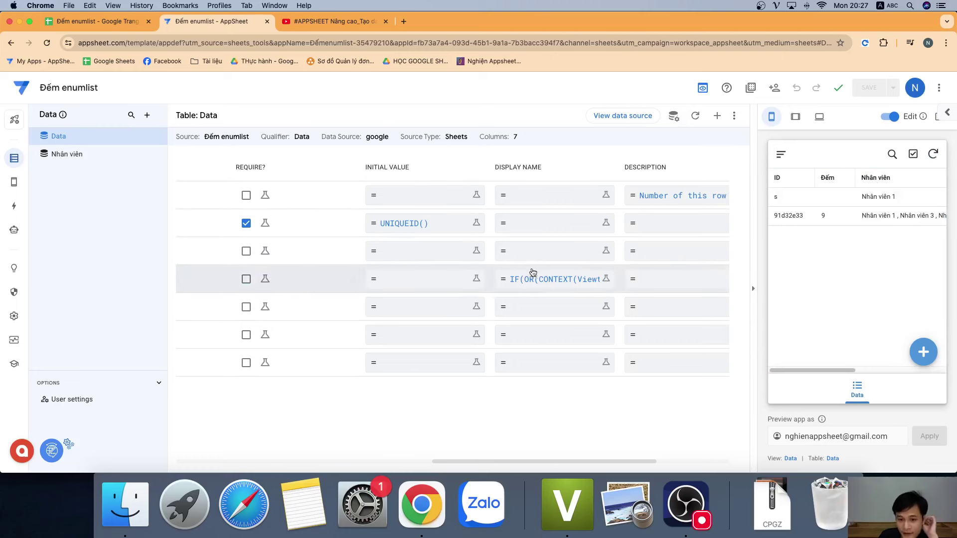
# Load the run.vn icon site in a new browser tab.
pyautogui.click(404, 21)
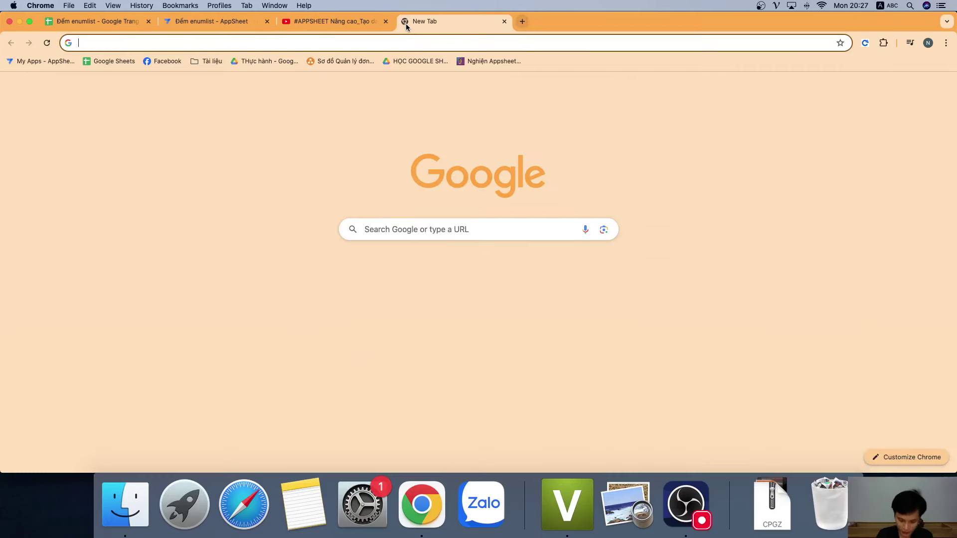
pyautogui.write('run.v')
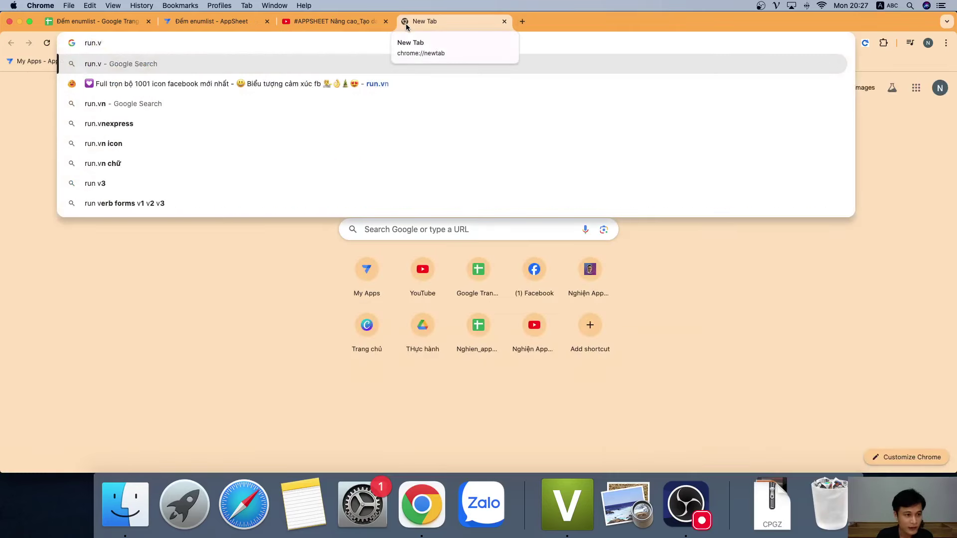
pyautogui.write('n')
pyautogui.press('Return')
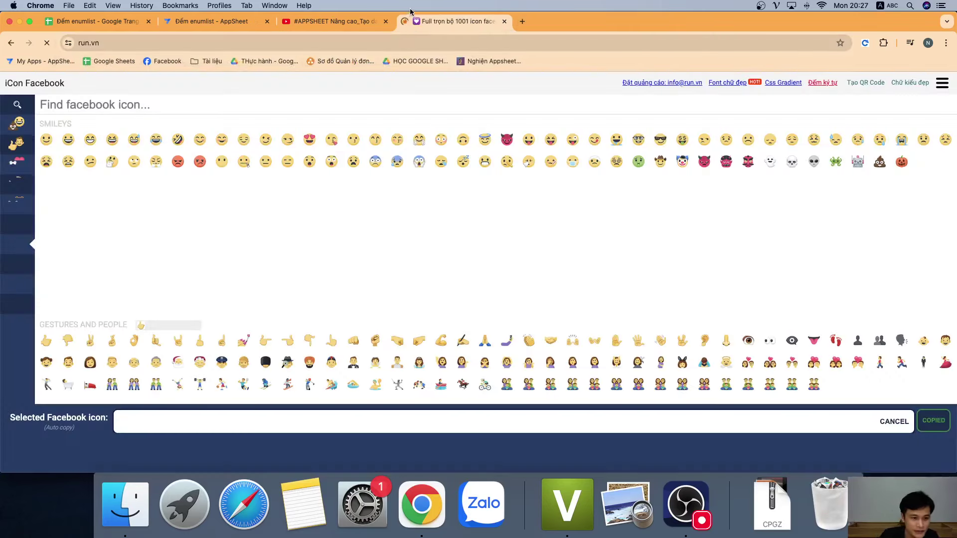
# Scroll through the Facebook icon categories, then return to the AppSheet editor tab.
pyautogui.scroll(-4, 299, 239)
pyautogui.scroll(-10, 322, 210)
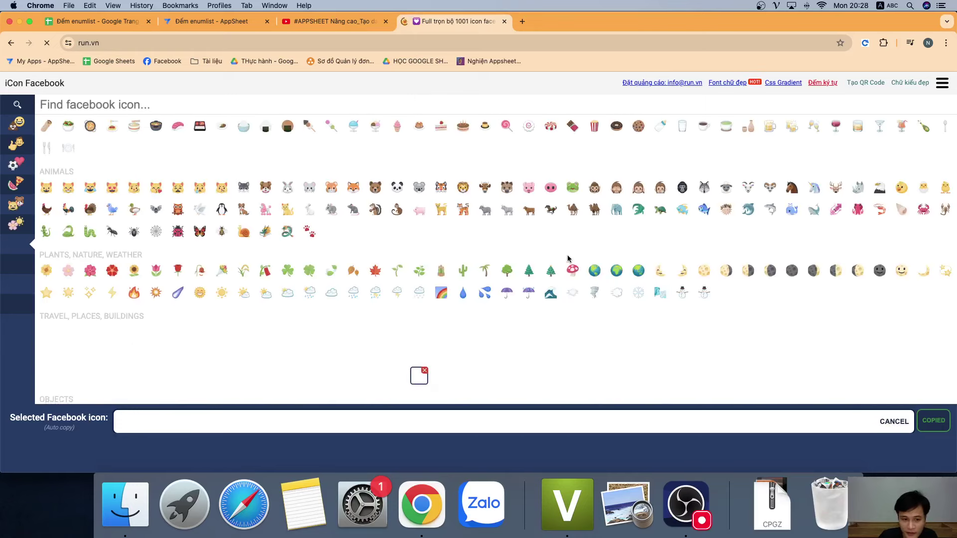
pyautogui.scroll(-2, 465, 226)
pyautogui.scroll(-1, 439, 224)
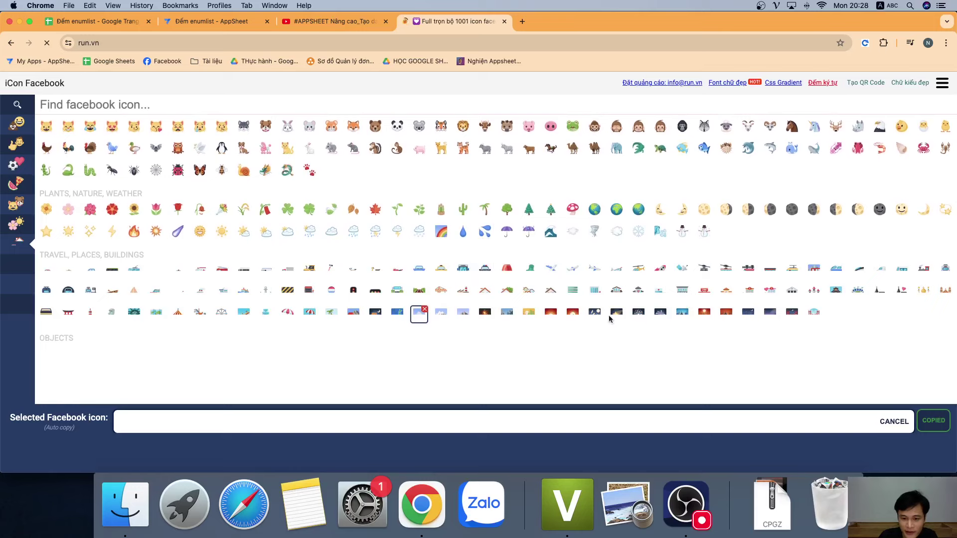
pyautogui.scroll(-10, 523, 217)
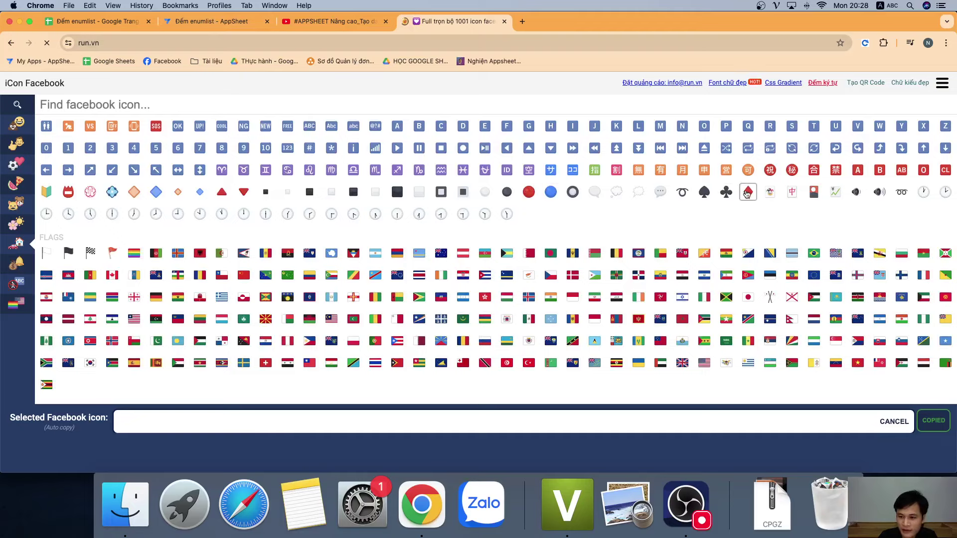
pyautogui.click(201, 24)
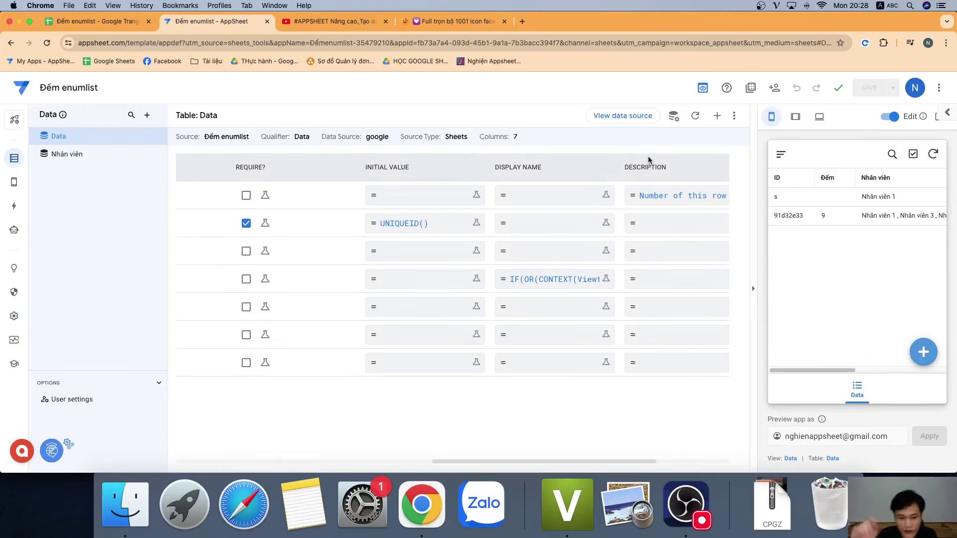
# Enter a test amount of 5756 for Thành tiền in a new record form.
pyautogui.moveTo(596, 461); pyautogui.dragTo(339, 461)
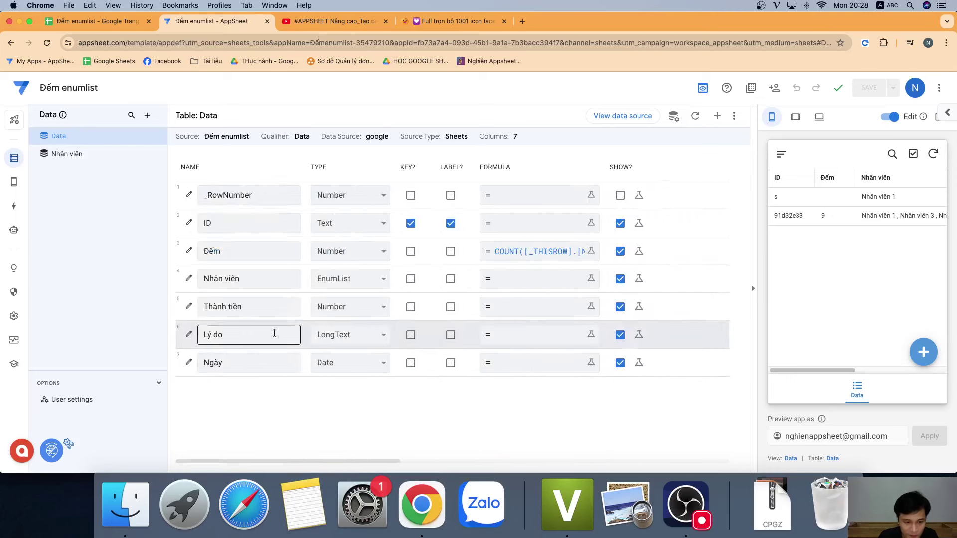
pyautogui.moveTo(246, 307); pyautogui.dragTo(164, 299)
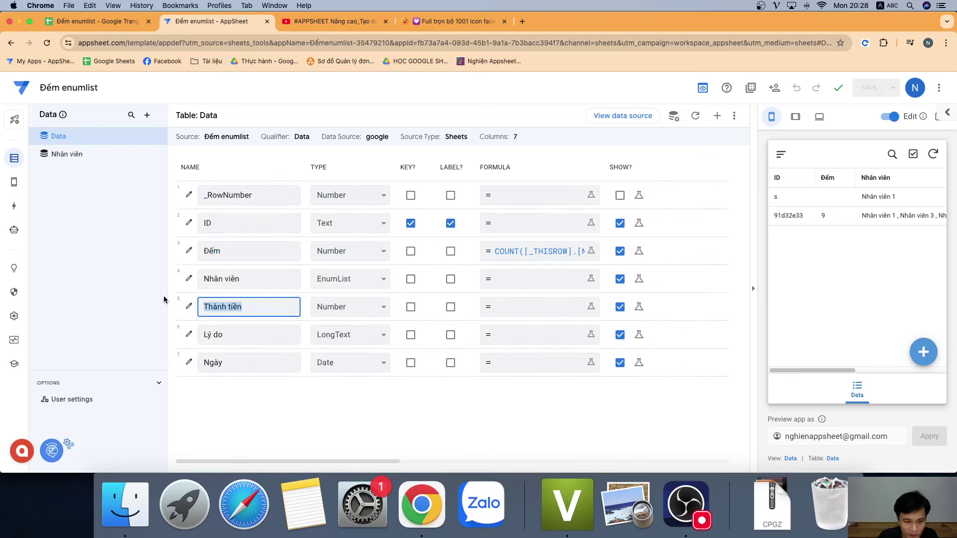
pyautogui.click(923, 352)
pyautogui.scroll(-3, 842, 279)
pyautogui.click(801, 246)
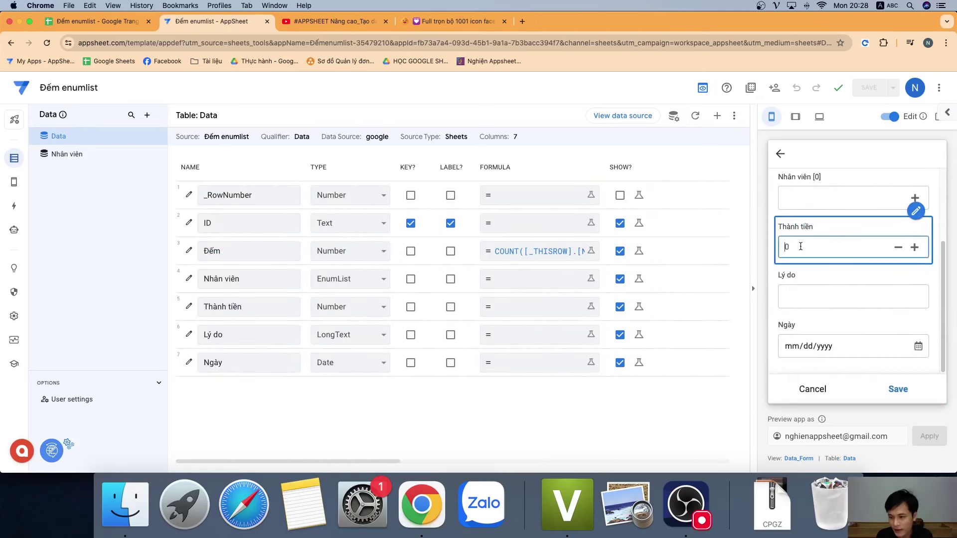
pyautogui.write('5756')
pyautogui.press('Tab')
pyautogui.click(391, 440)
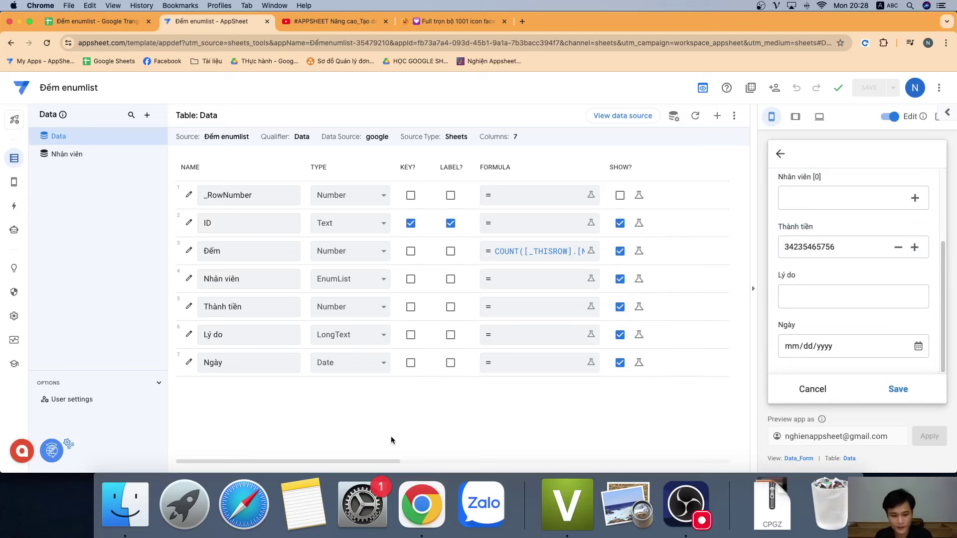
pyautogui.moveTo(395, 463)
pyautogui.mouseDown()
pyautogui.moveTo(544, 453)
pyautogui.moveTo(641, 363)
pyautogui.mouseUp()
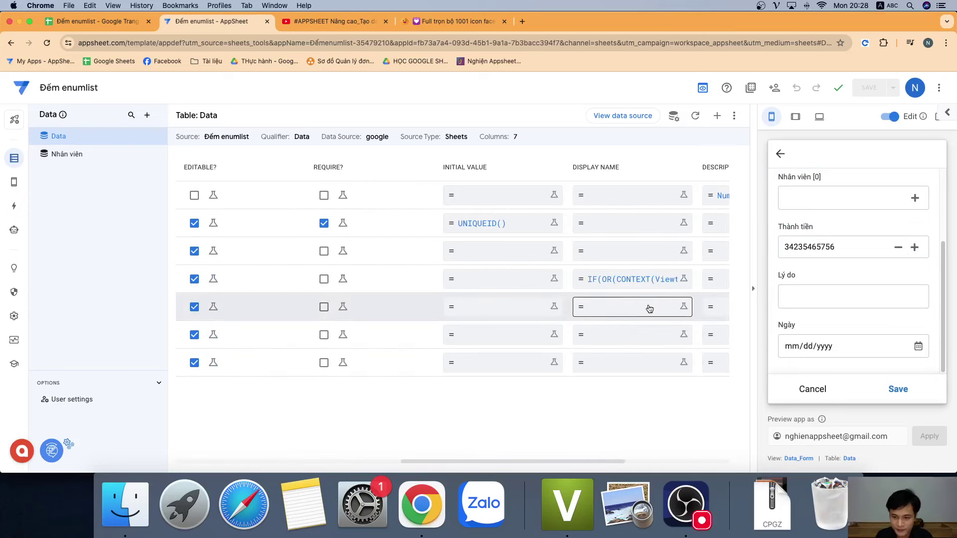
# Set the Thành tiền description to "Thành tiền "&TEXT([Thành tiền]) and save it.
pyautogui.click(706, 306)
pyautogui.write('"Thành t')
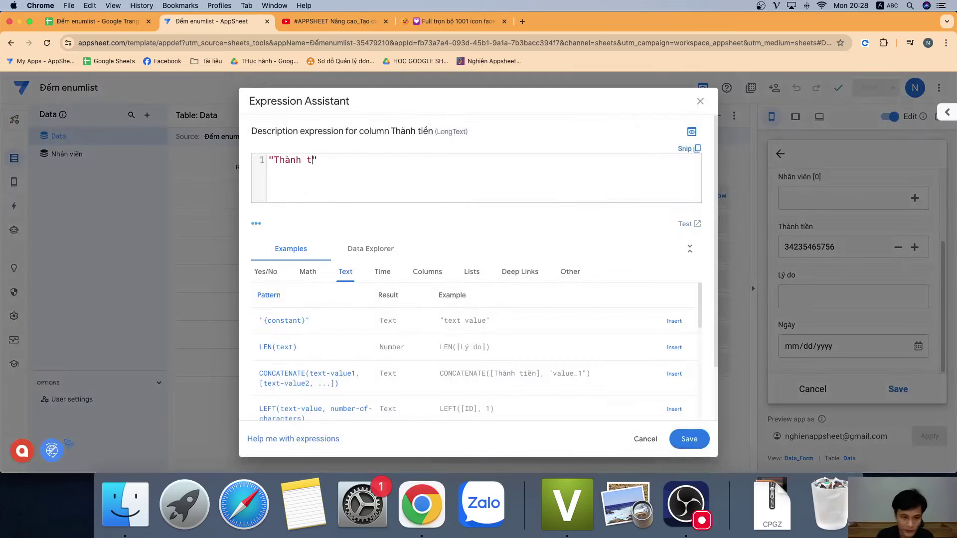
pyautogui.write('iền "&')
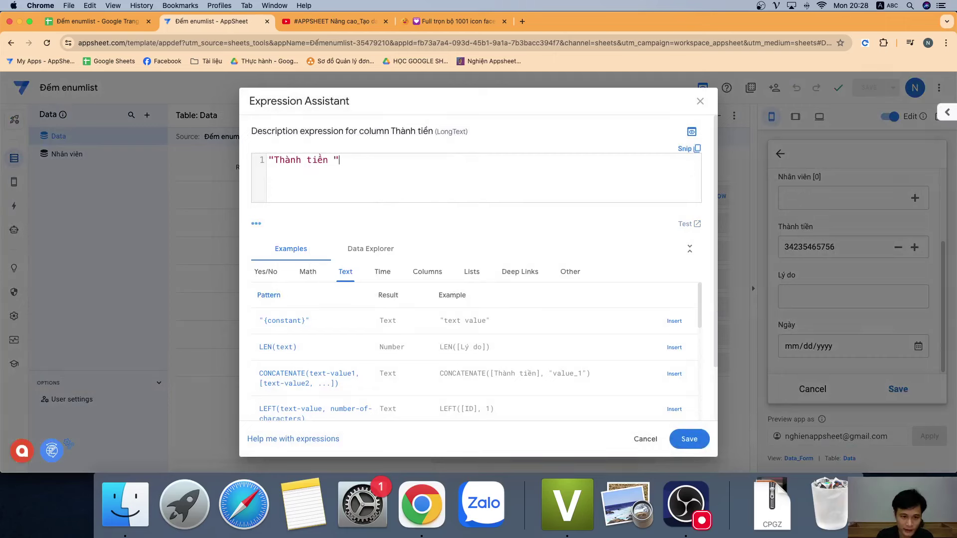
pyautogui.write('TEXT')
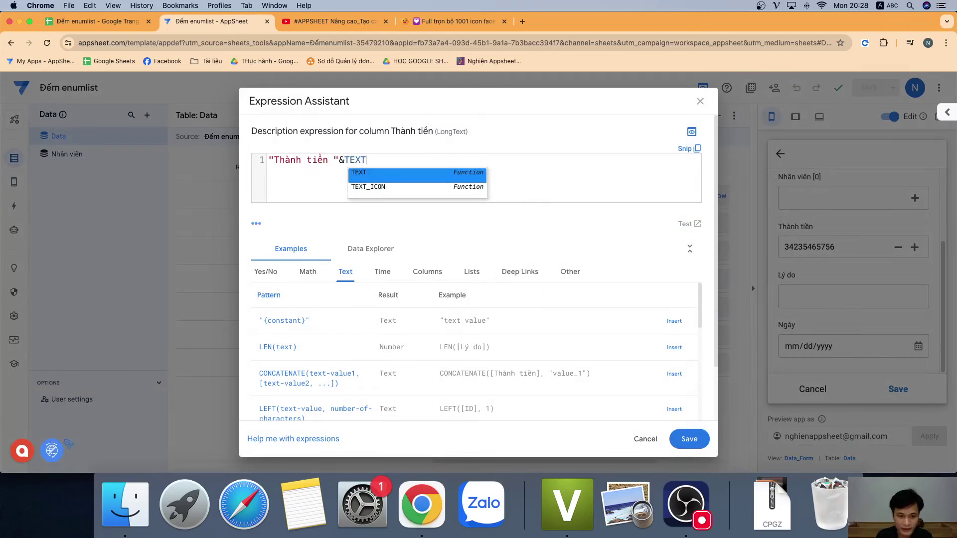
pyautogui.write('([Thành t')
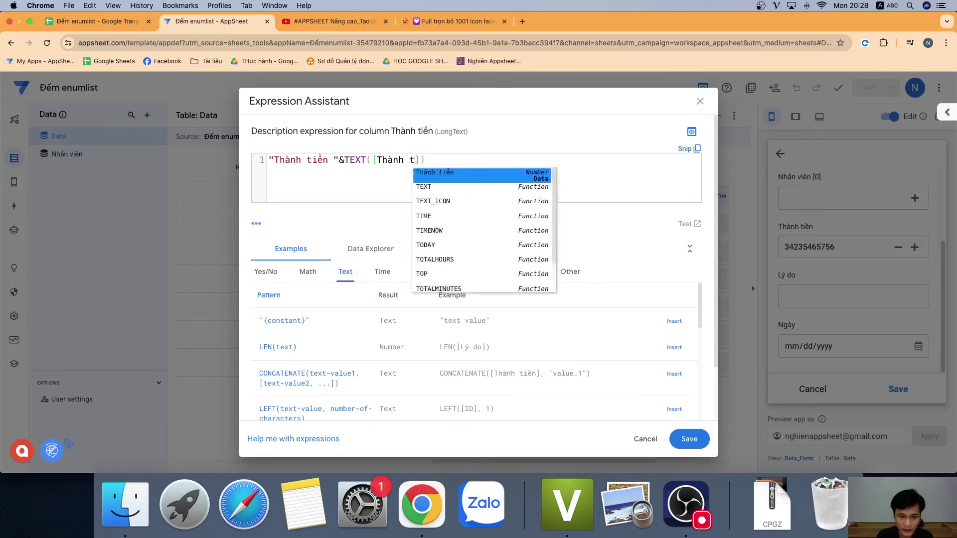
pyautogui.press('Return')
pyautogui.click(689, 439)
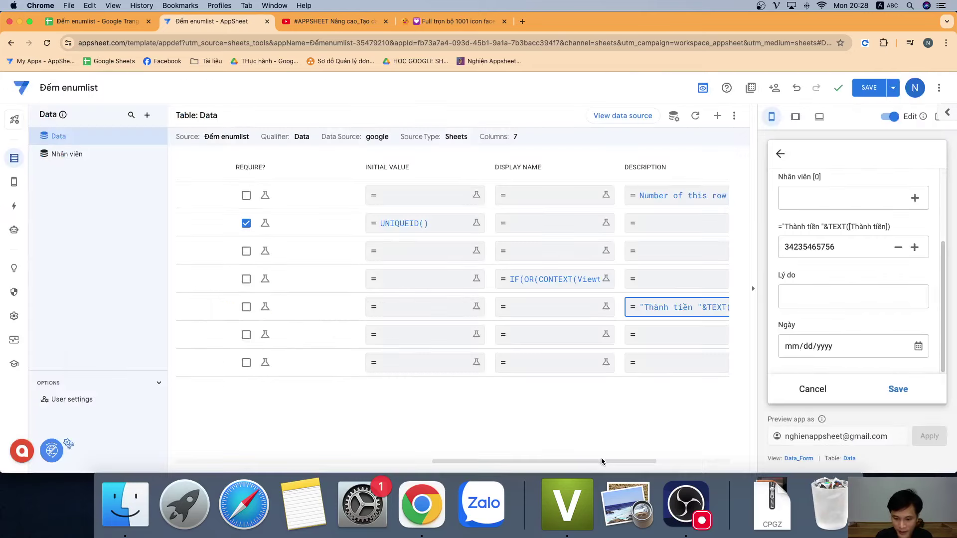
pyautogui.moveTo(601, 458); pyautogui.dragTo(314, 427)
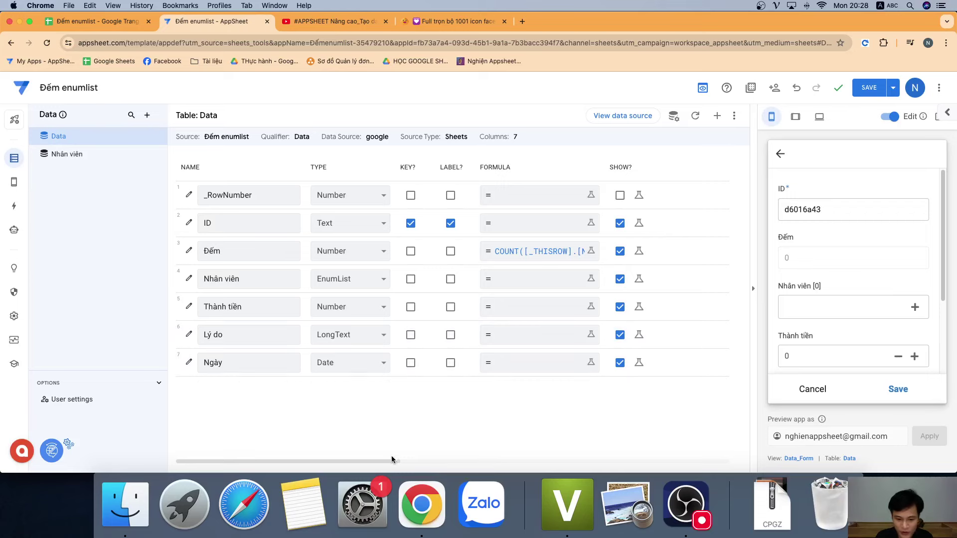
# Set the Lý do description to "Điền lý do phát sinh vào đây, không điền lý do bỏ lọt" and save.
pyautogui.moveTo(399, 462); pyautogui.dragTo(640, 463)
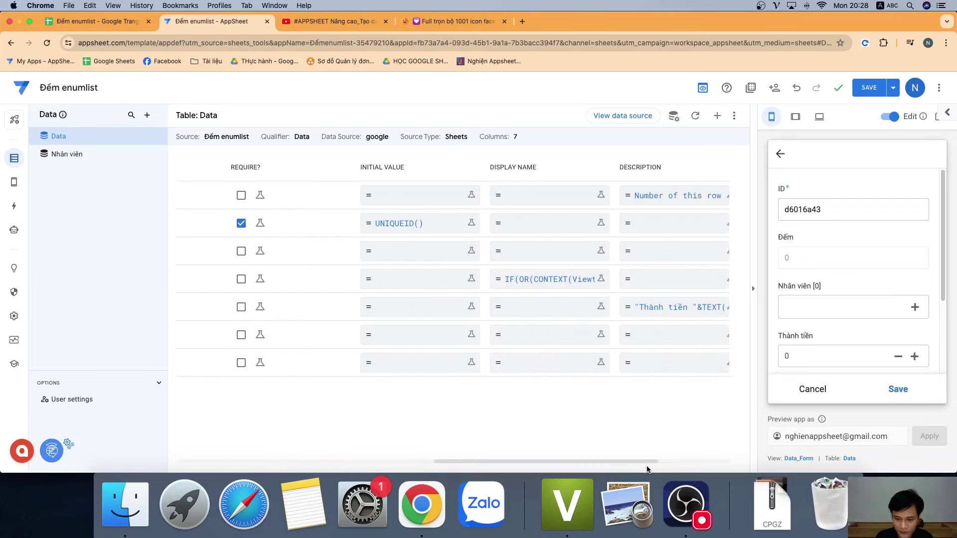
pyautogui.click(638, 334)
pyautogui.write('"Điền ')
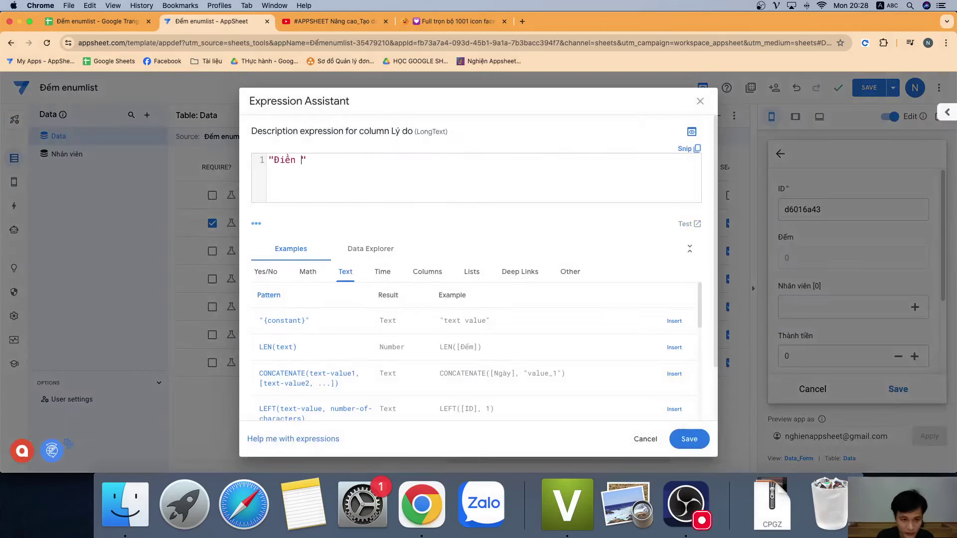
pyautogui.write('lý do')
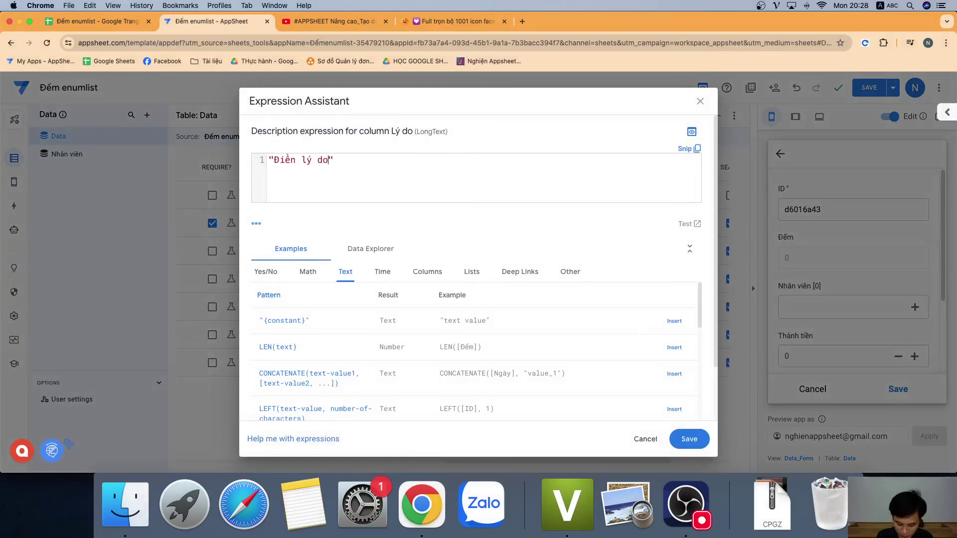
pyautogui.write(' phát s')
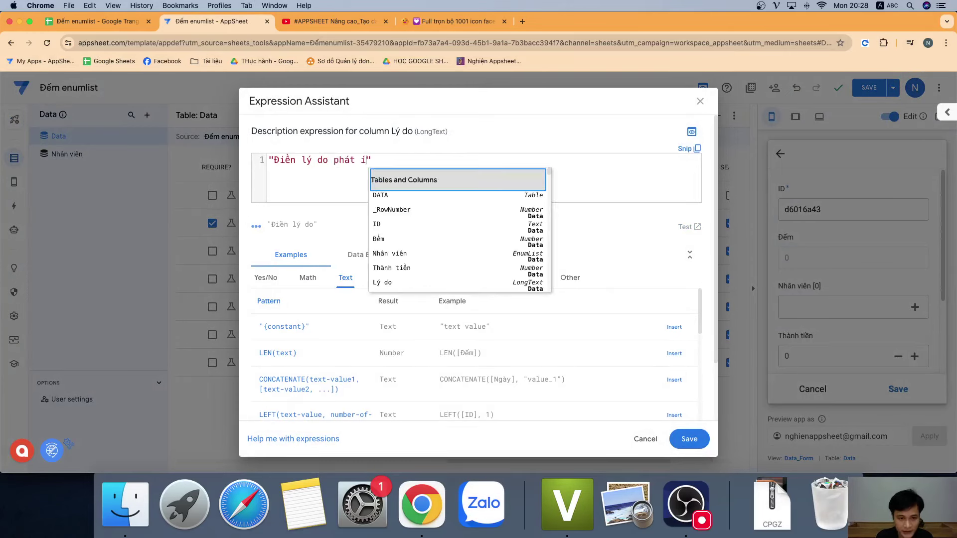
pyautogui.write('inh vào đay')
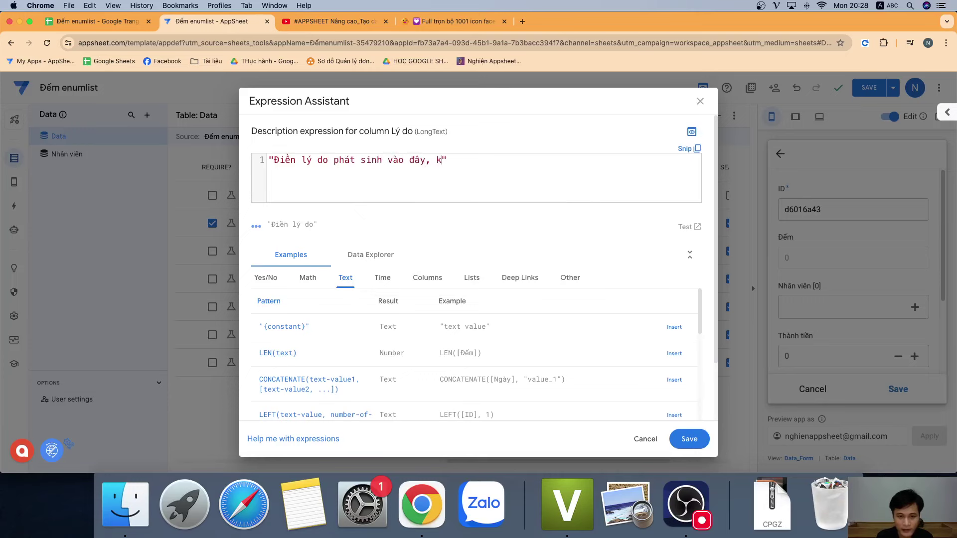
pyautogui.write('hông d')
pyautogui.write('lý ')
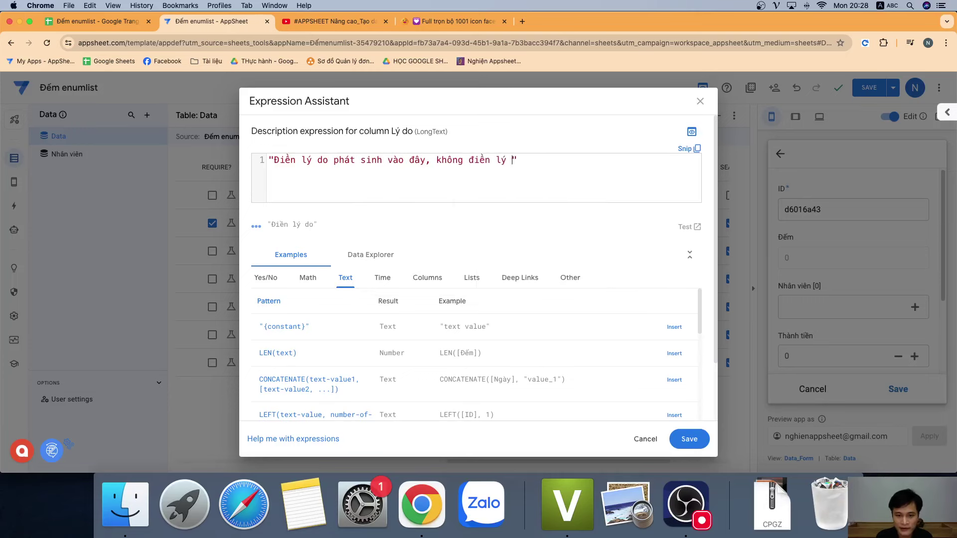
pyautogui.write('trống')
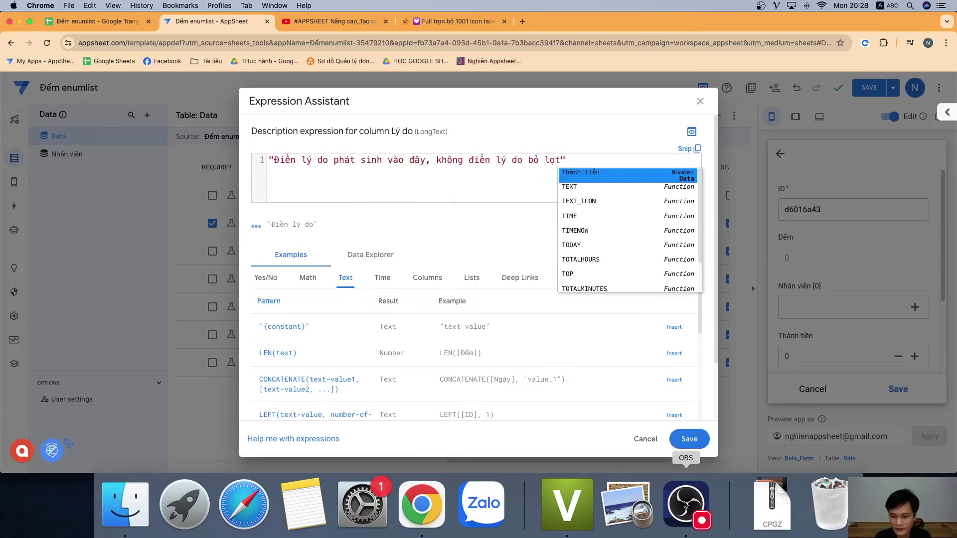
pyautogui.click(689, 439)
pyautogui.moveTo(588, 461); pyautogui.dragTo(622, 451)
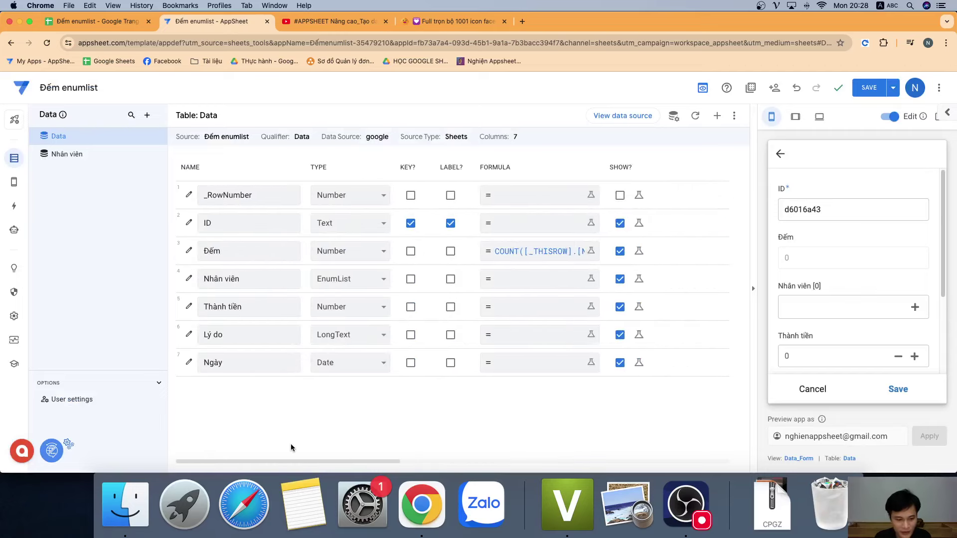
# Start the Ngày description as "Ngày "&SWITCH(WEEKDAY([Ngày]), followed by a new line.
pyautogui.click(560, 365)
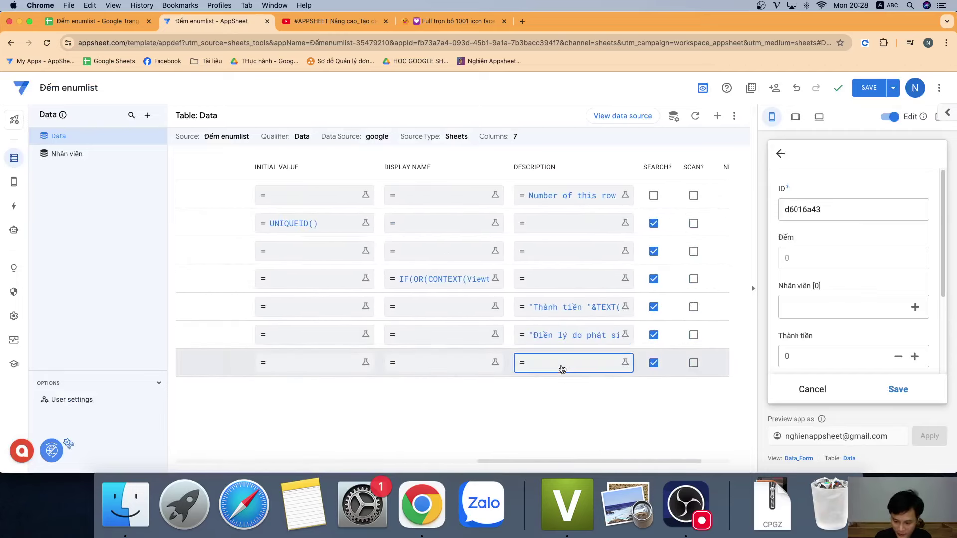
pyautogui.write('"Ngày "')
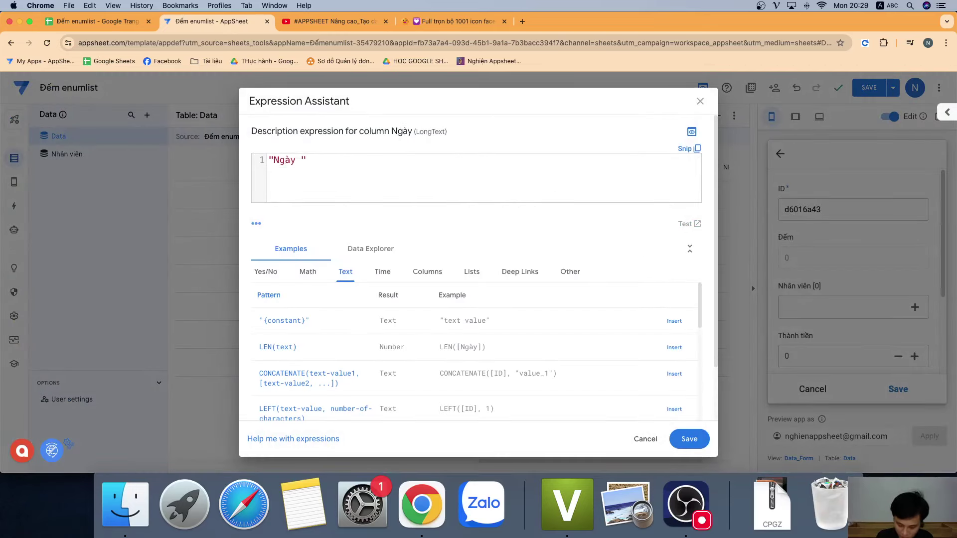
pyautogui.write('&W')
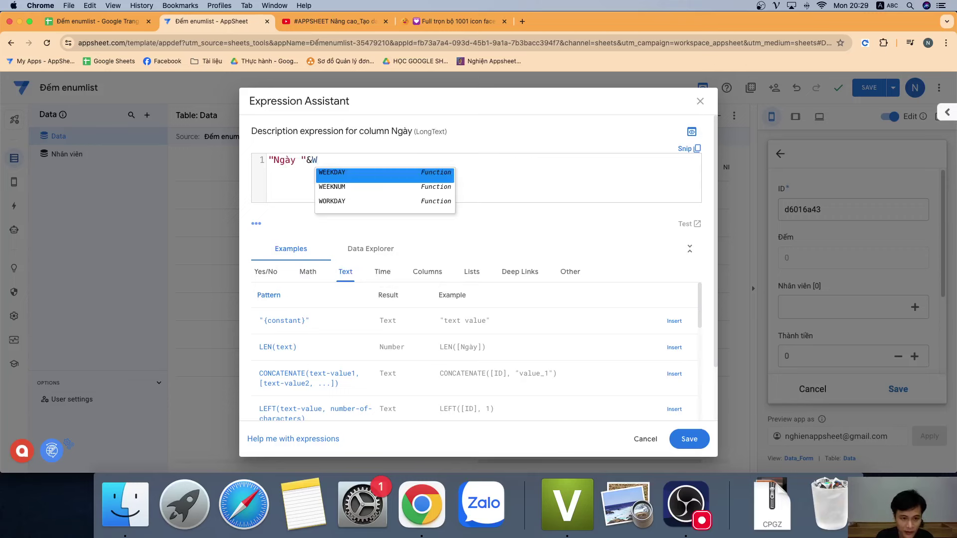
pyautogui.press('BackSpace')
pyautogui.write('S')
pyautogui.write('W')
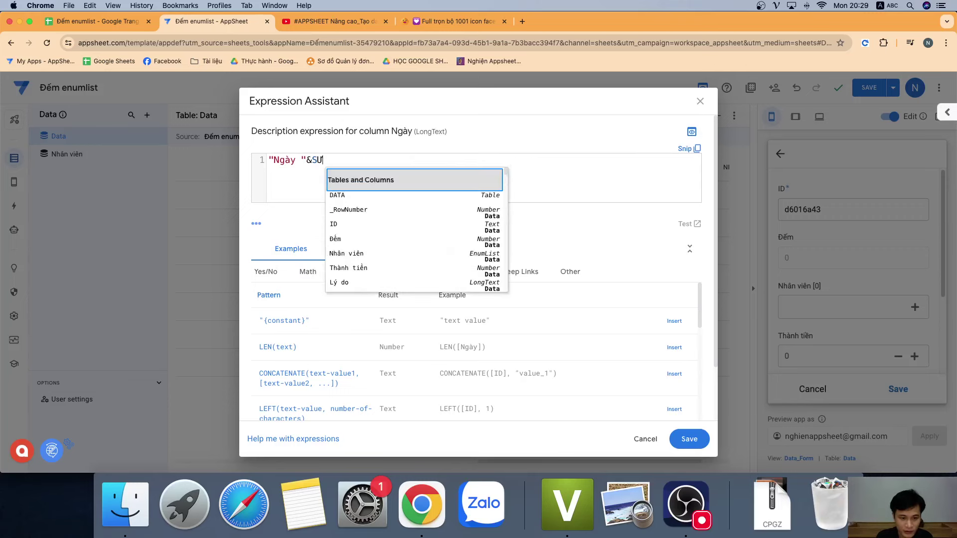
pyautogui.press('Return')
pyautogui.write('UWE')
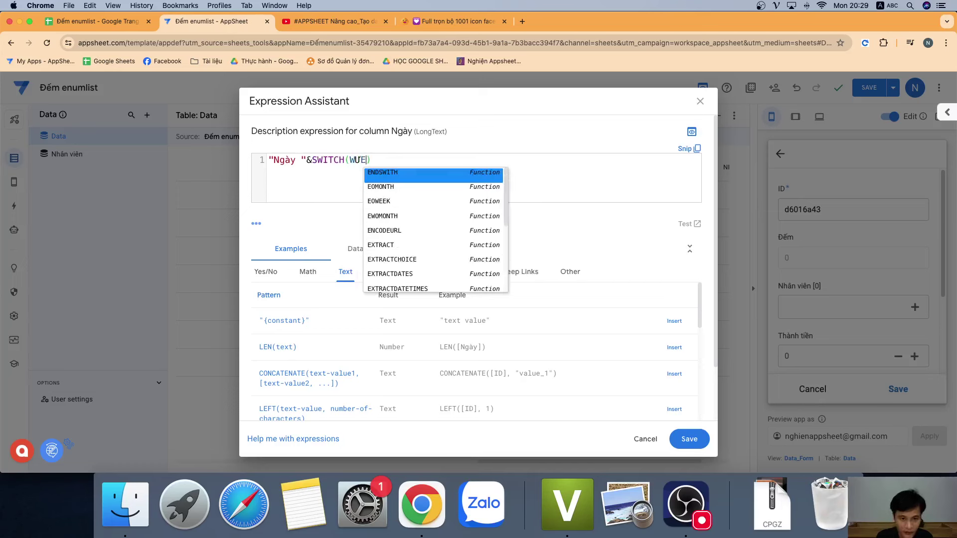
pyautogui.write('E')
pyautogui.press('Return')
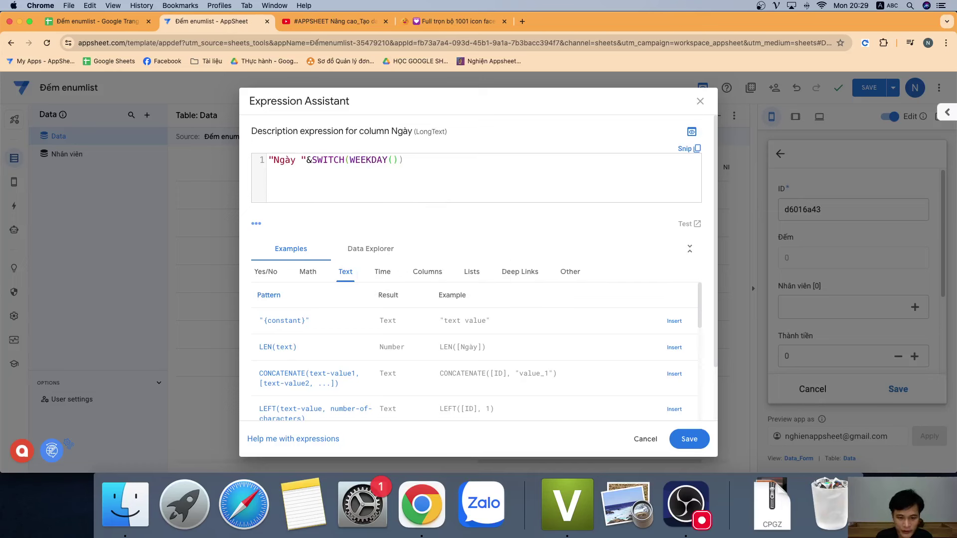
pyautogui.write('[Ng')
pyautogui.press('Return')
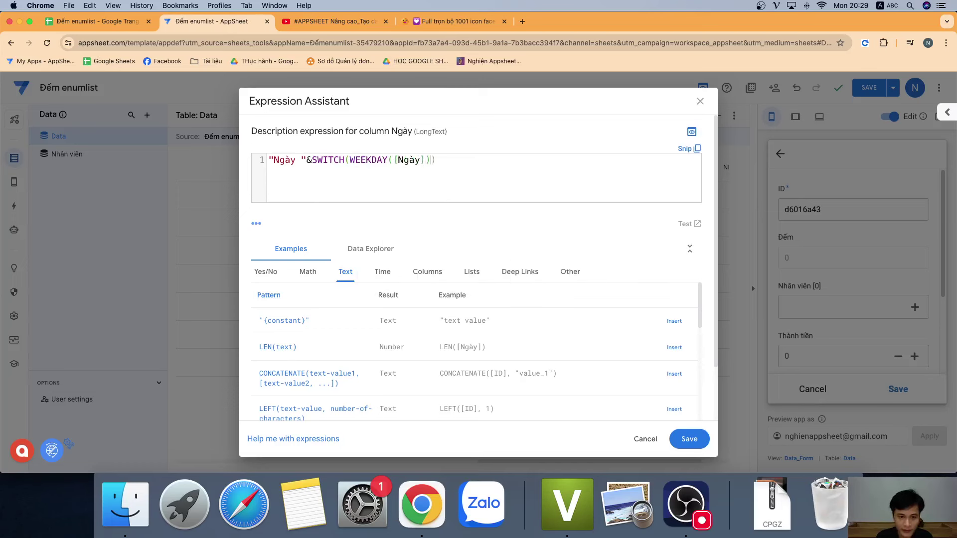
pyautogui.write('m')
pyautogui.press('BackSpace')
pyautogui.write(',')
pyautogui.press('Return')
# Add separate lines for the weekday cases (4, 5, 6 and onward) in the SWITCH expression.
pyautogui.write('4,')
pyautogui.press('Return')
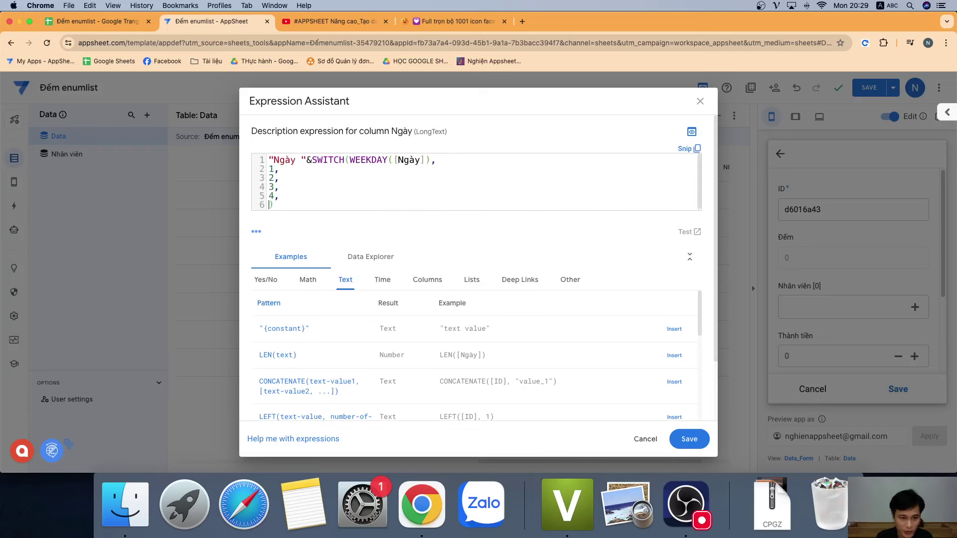
pyautogui.write('5,')
pyautogui.press('Return')
pyautogui.write('6,')
pyautogui.press('Return')
pyautogui.write(',')
pyautogui.press('Return')
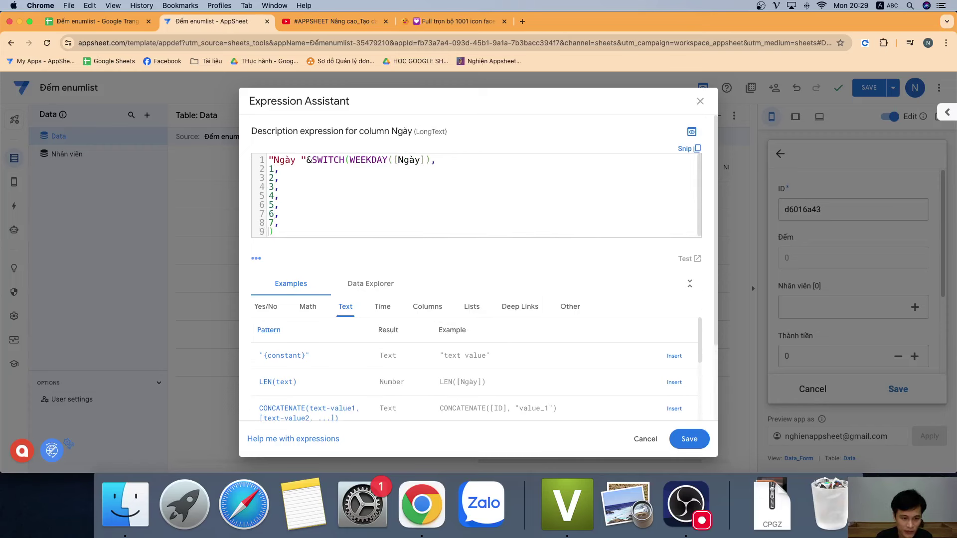
pyautogui.write('"CN",')
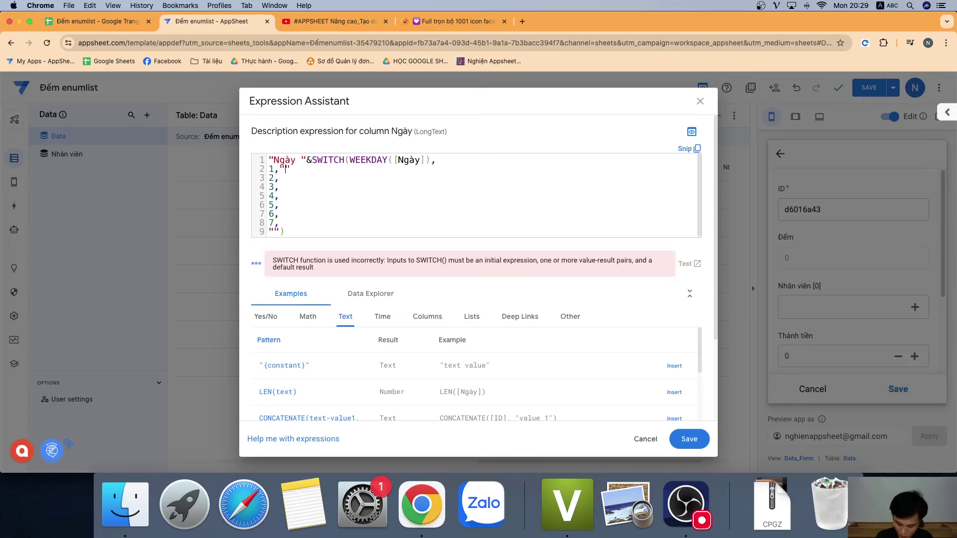
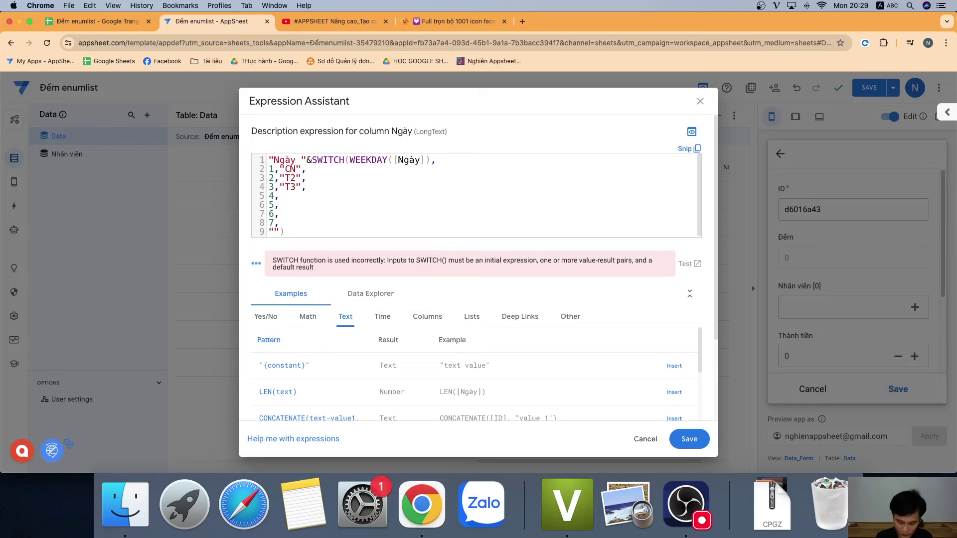
# Add the labels "T4", "T5", "T6" and "T7" for weekday values 4–7 in the SWITCH(WEEKDAY([Ngày])) expression.
pyautogui.write('"T4", 5,"T5", 6,')
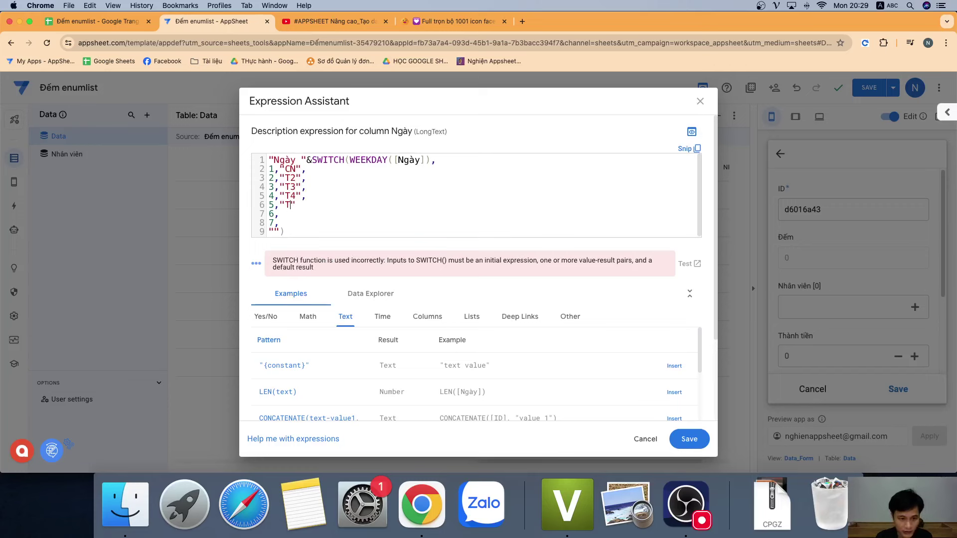
pyautogui.write('"T6')
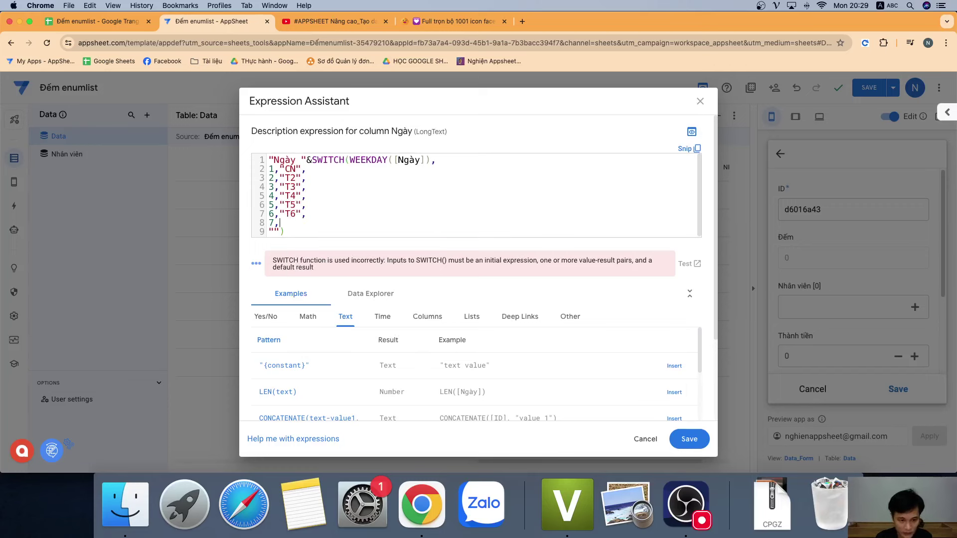
pyautogui.write('", 7,"T7",')
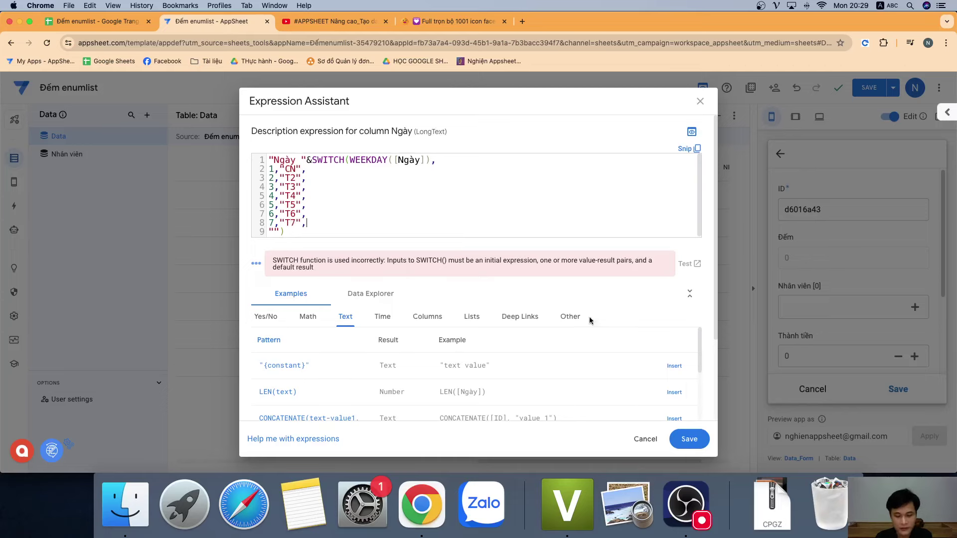
# Save the Ngày description and app changes, then enter 312312321 as Thành tiền in the preview form.
pyautogui.click(683, 439)
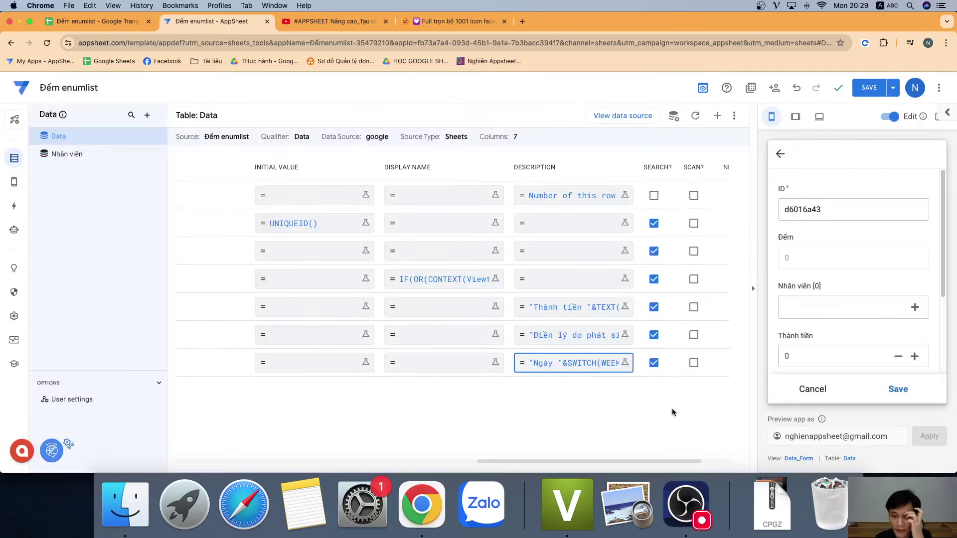
pyautogui.click(853, 90)
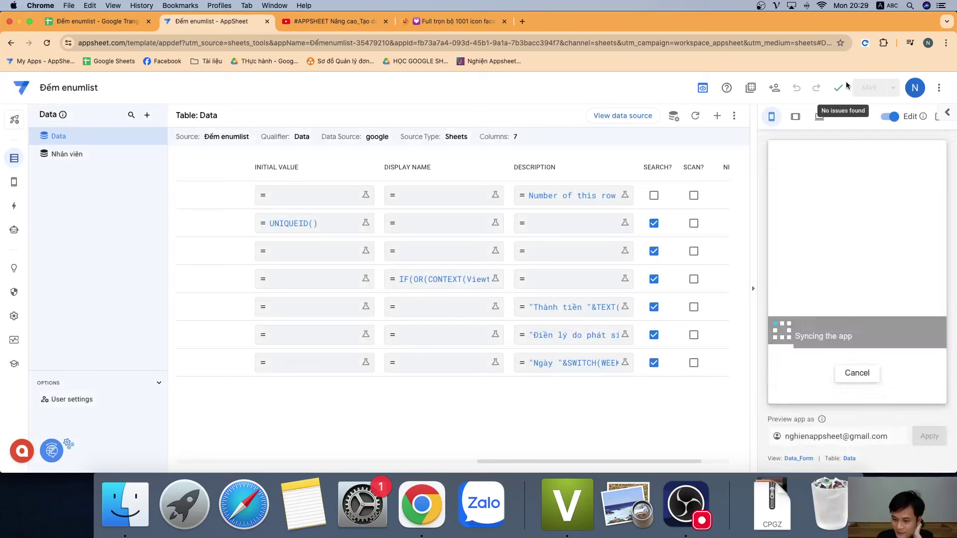
pyautogui.click(888, 294)
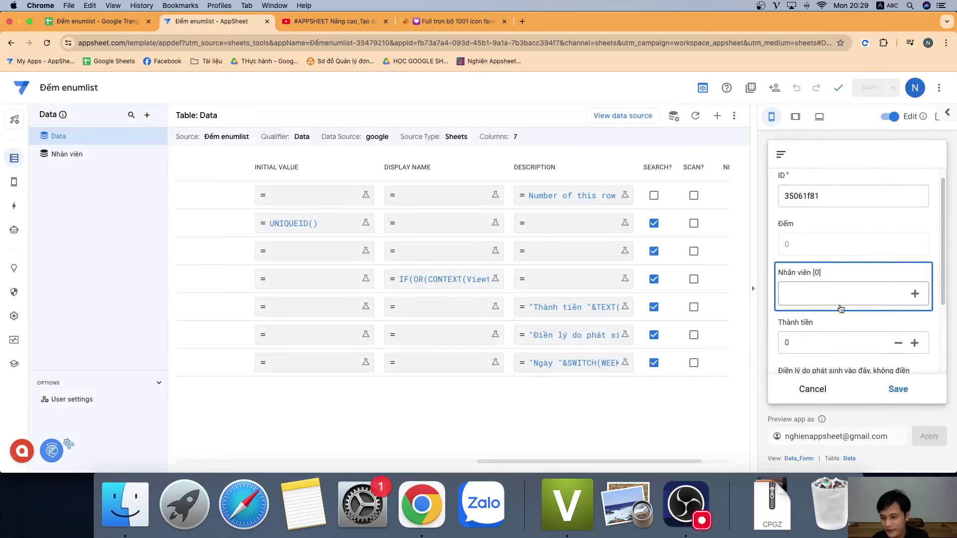
pyautogui.click(813, 342)
pyautogui.write('312312321')
pyautogui.click(840, 297)
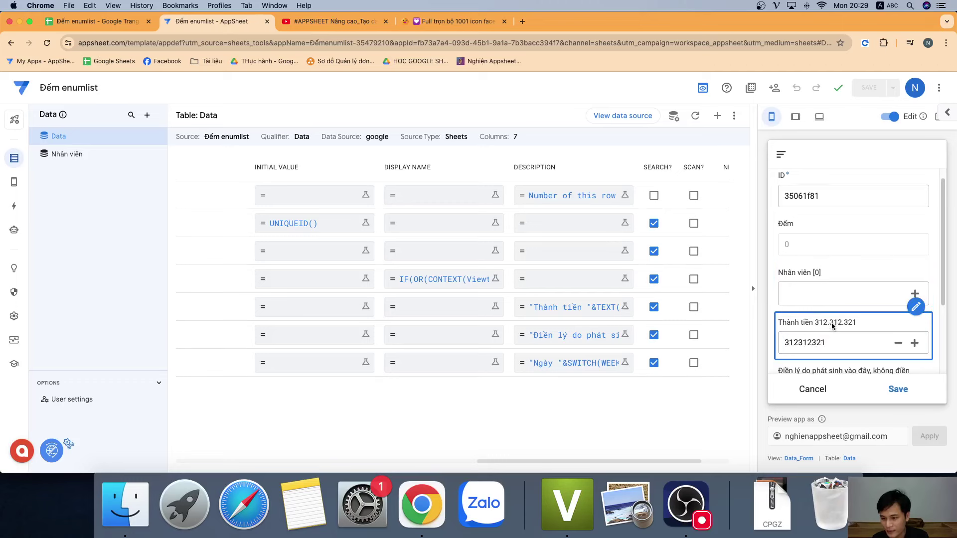
# Set the Ngày date to 07/26/2024 in the preview form and save the test record.
pyautogui.scroll(-1, 827, 319)
pyautogui.scroll(-2, 813, 299)
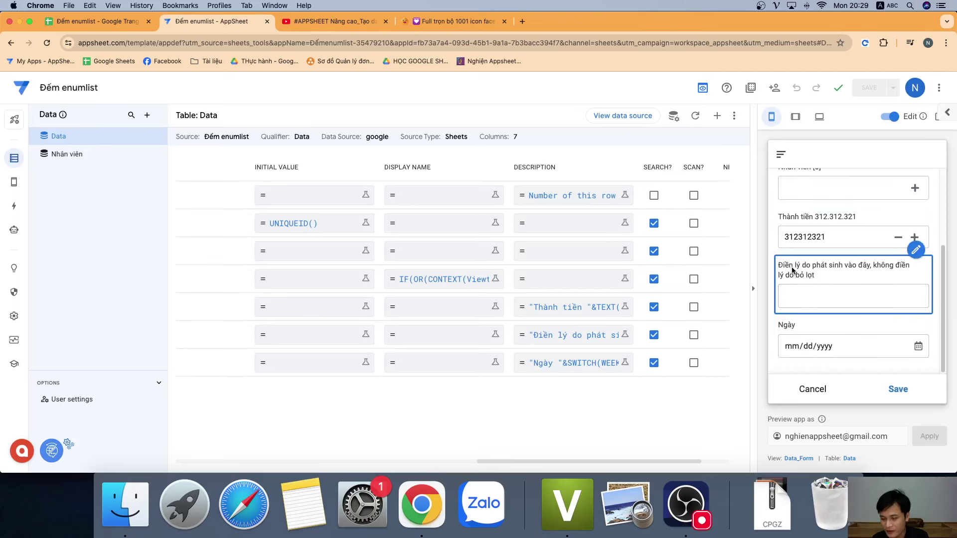
pyautogui.click(919, 346)
pyautogui.click(852, 285)
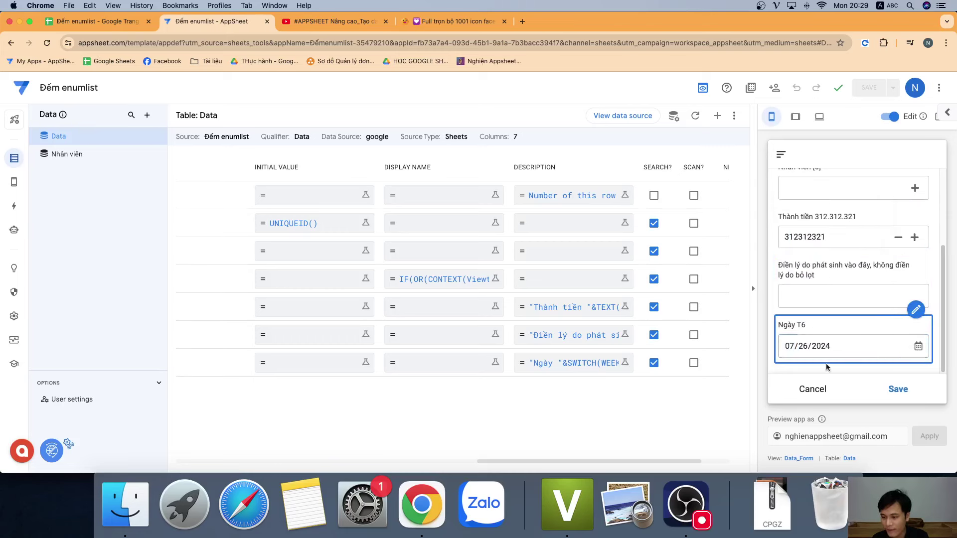
pyautogui.click(897, 389)
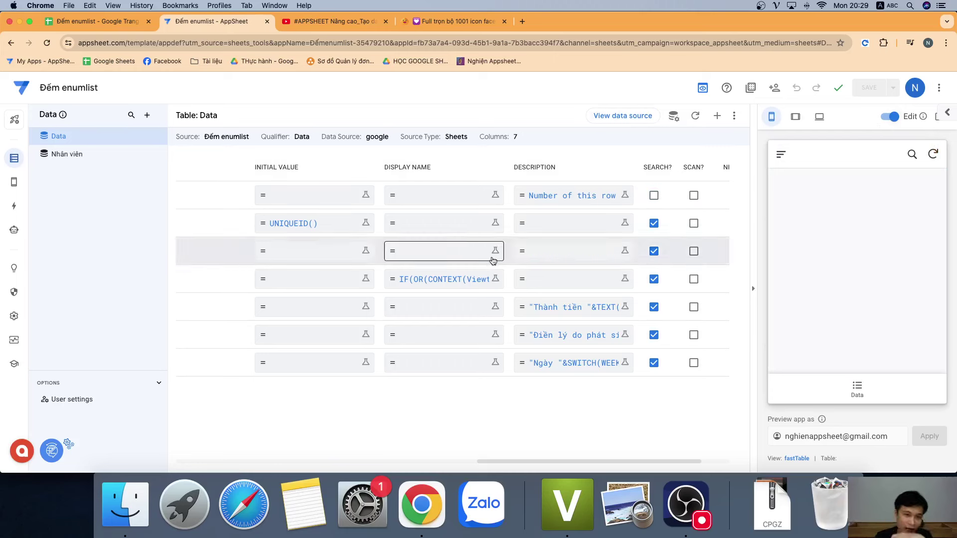